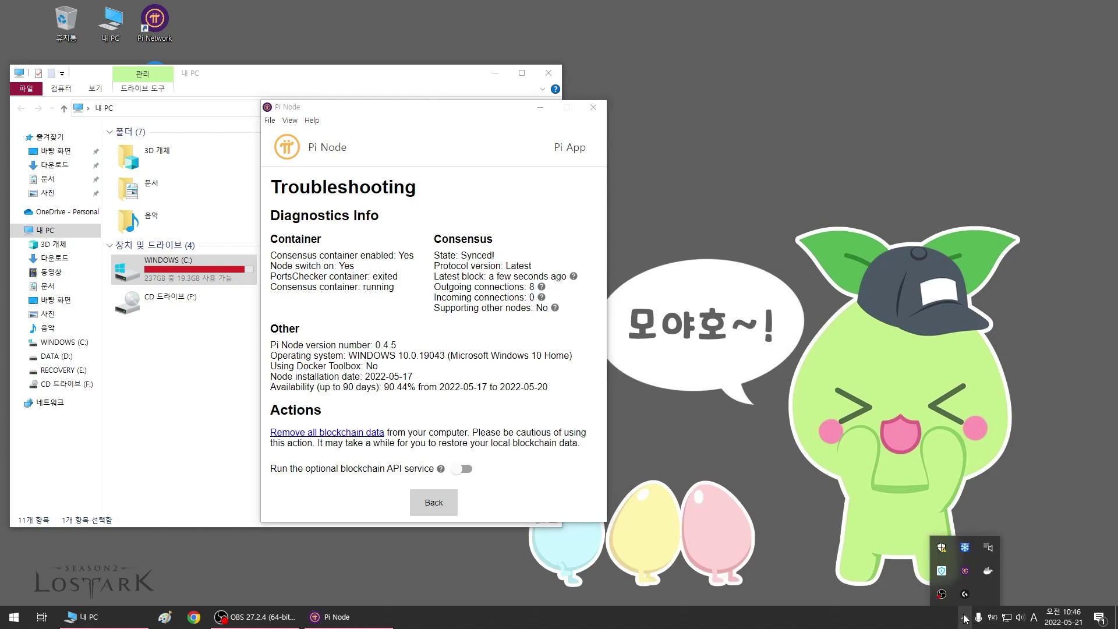
# In Docker Desktop, inspect the pi-consensus container and copy the host path of its /OPT/STELLAR mount
pyautogui.click(990, 572)
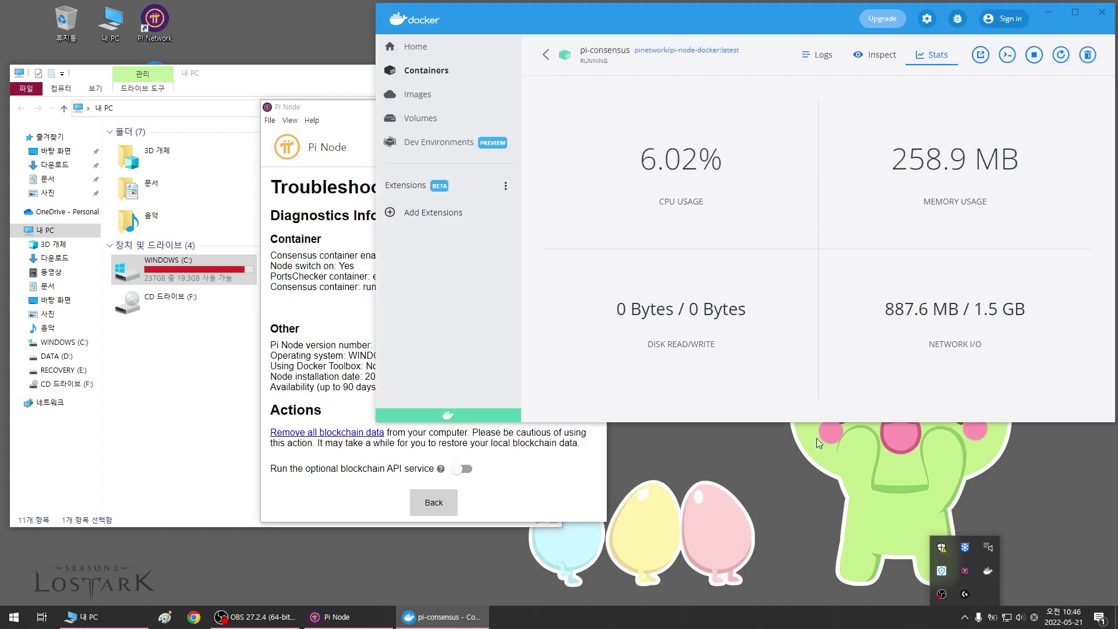
pyautogui.click(418, 70)
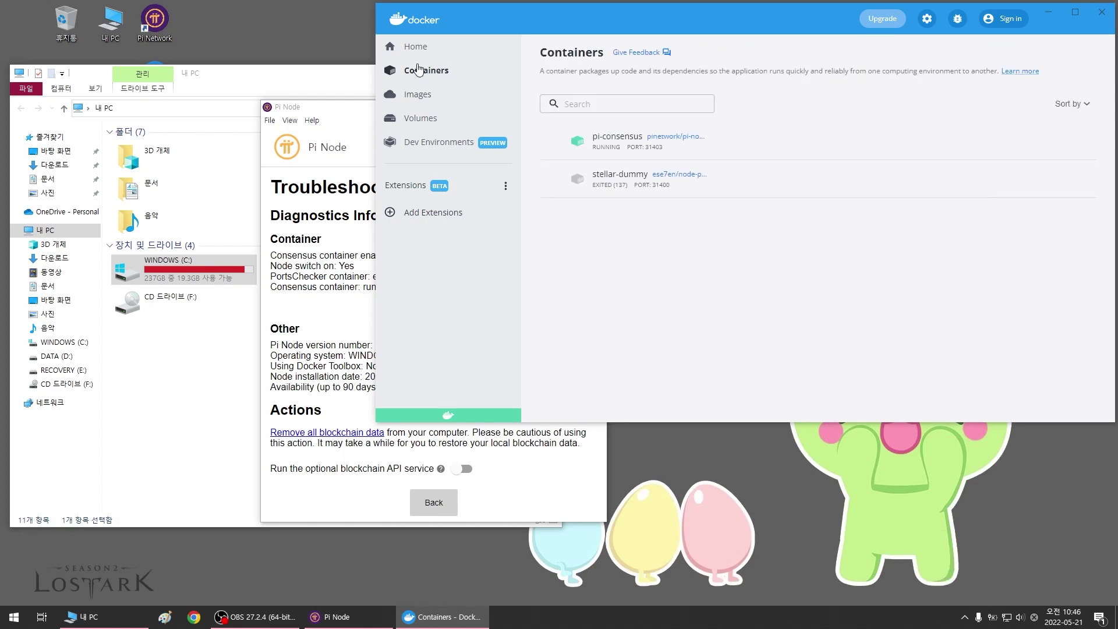
pyautogui.moveTo(576, 146)
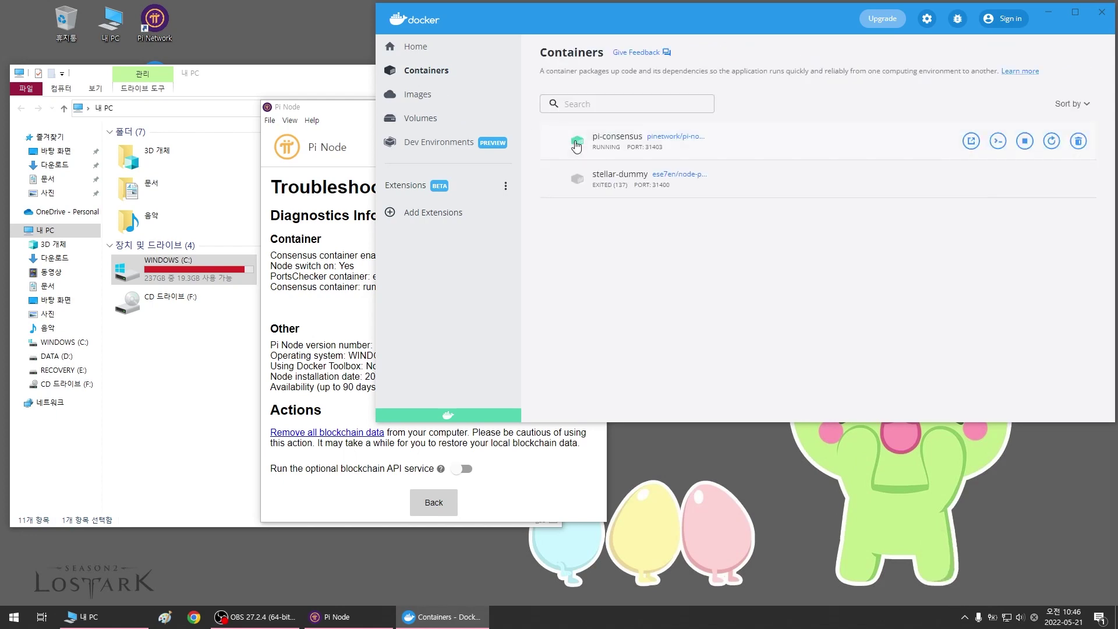
pyautogui.click(621, 141)
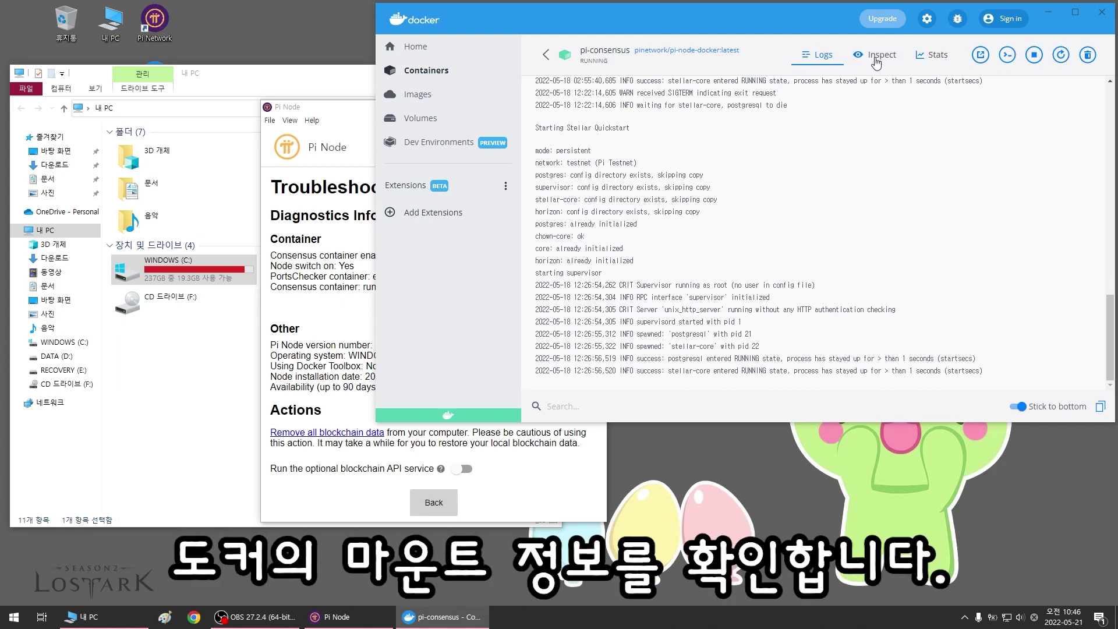
pyautogui.click(877, 61)
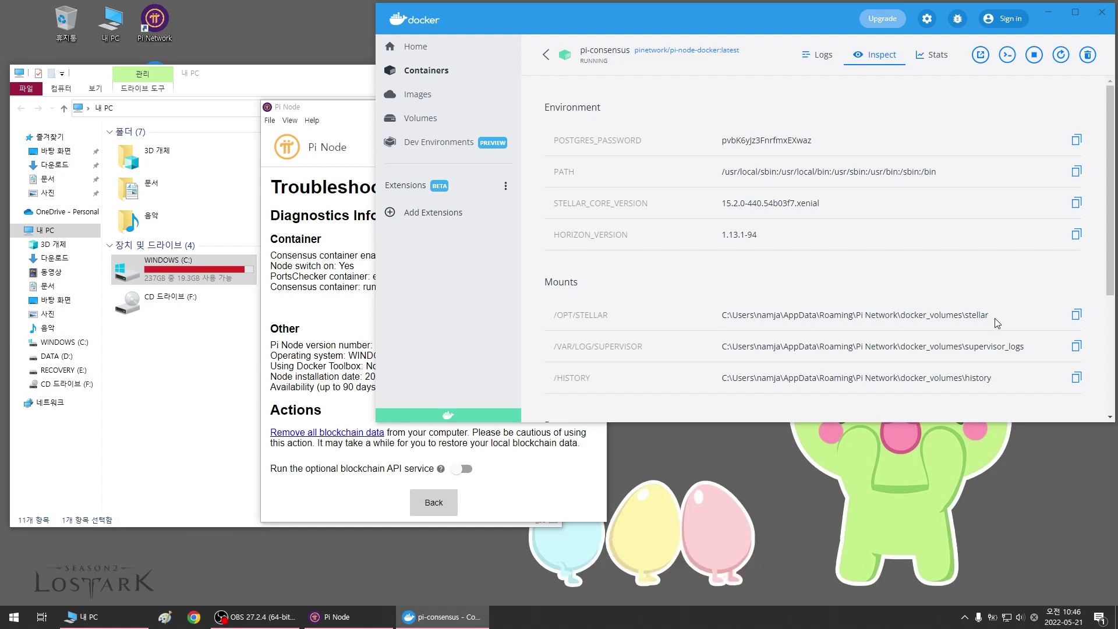
pyautogui.click(1077, 315)
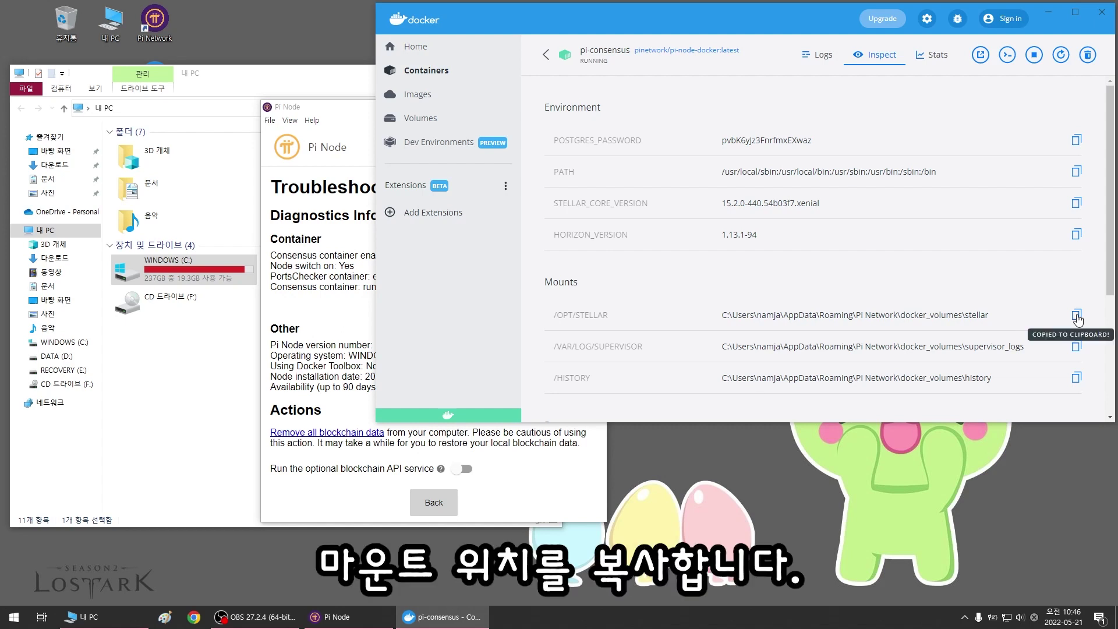
# In File Explorer, go to the copied docker_volumes\stellar mount path
pyautogui.click(330, 80)
pyautogui.click(268, 112)
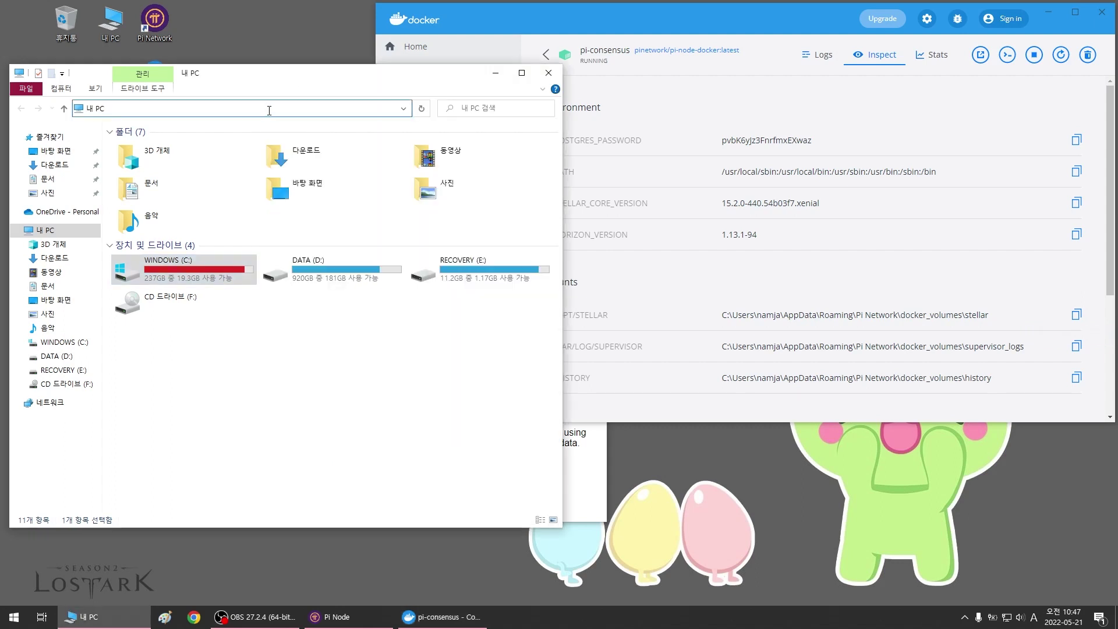
pyautogui.hotkey('ctrl', 'a')
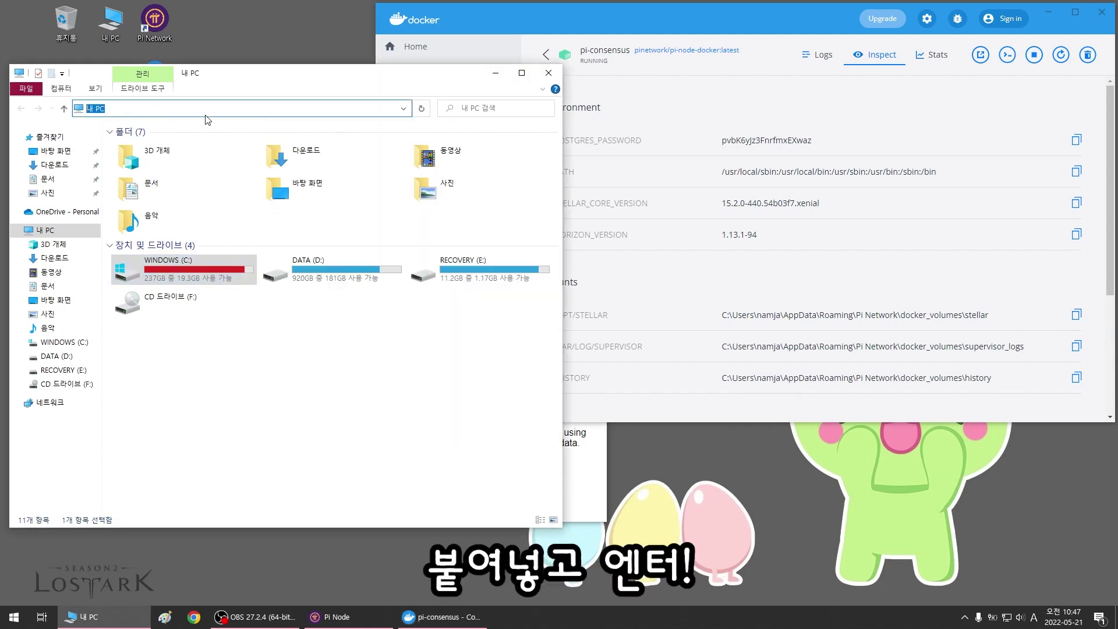
pyautogui.hotkey('ctrl', 'v')
pyautogui.press('Return')
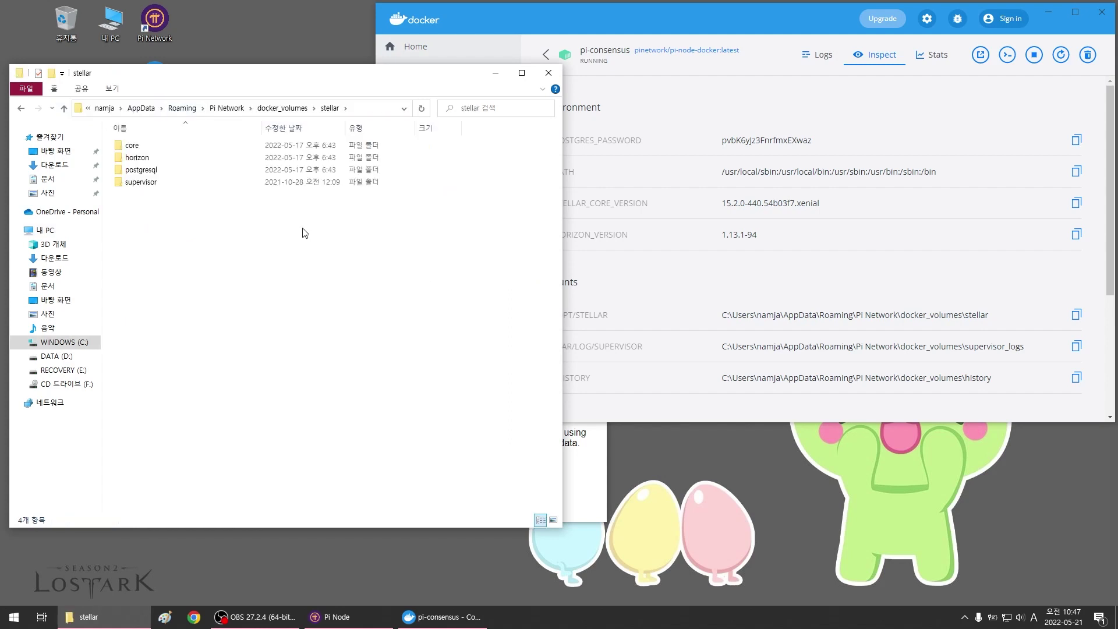
# Go up to the Roaming folder and check the disk size of the Pi Network folder in its properties
pyautogui.click(227, 110)
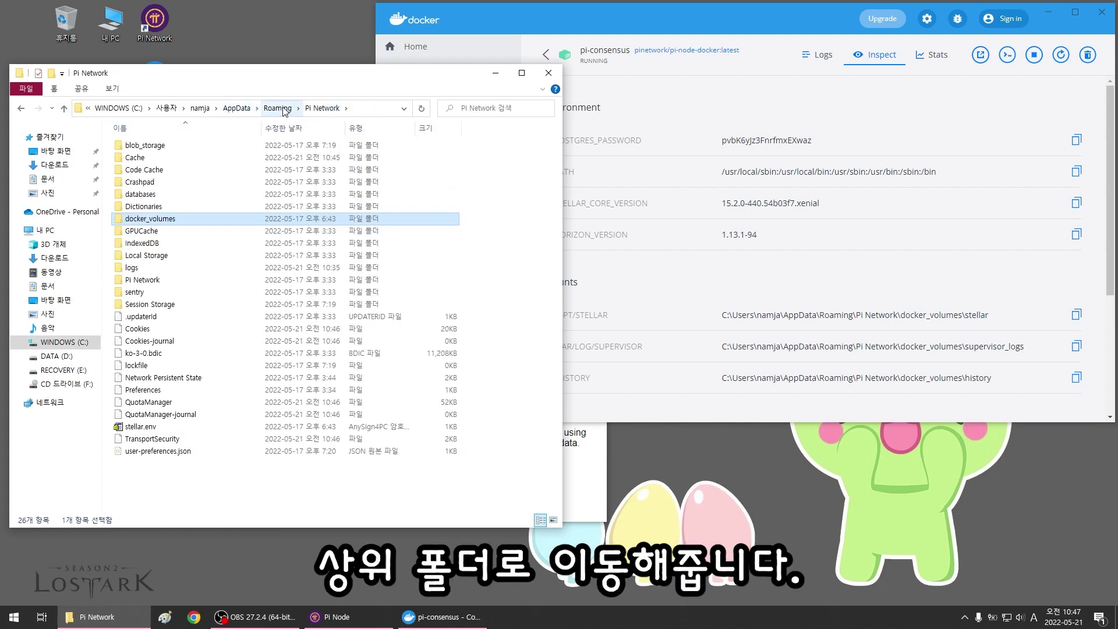
pyautogui.click(278, 109)
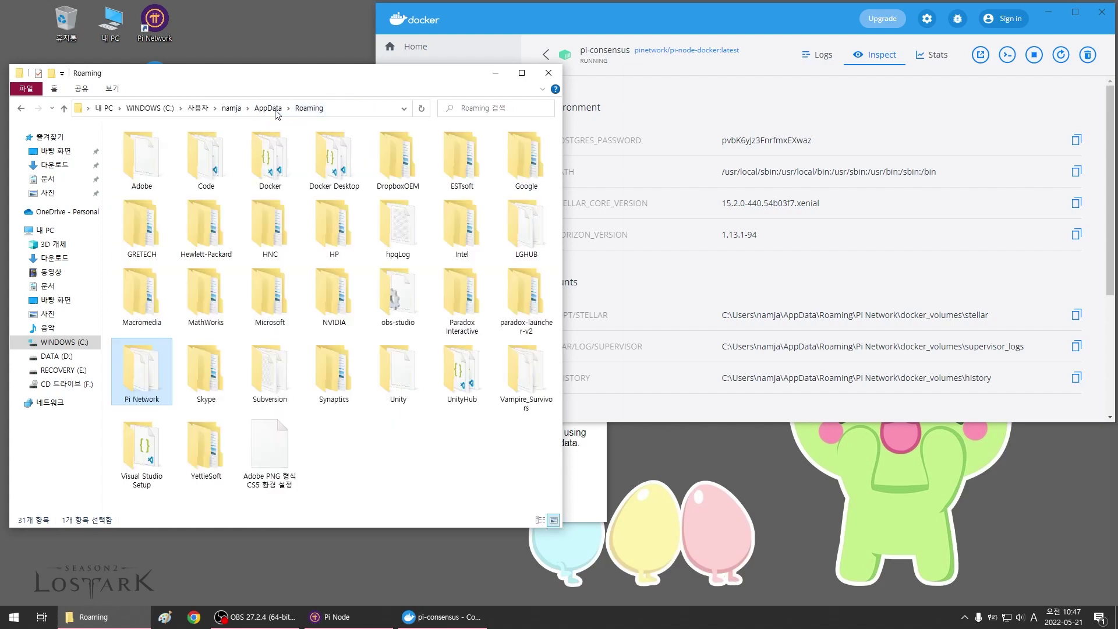
pyautogui.rightClick(149, 377)
pyautogui.click(174, 365)
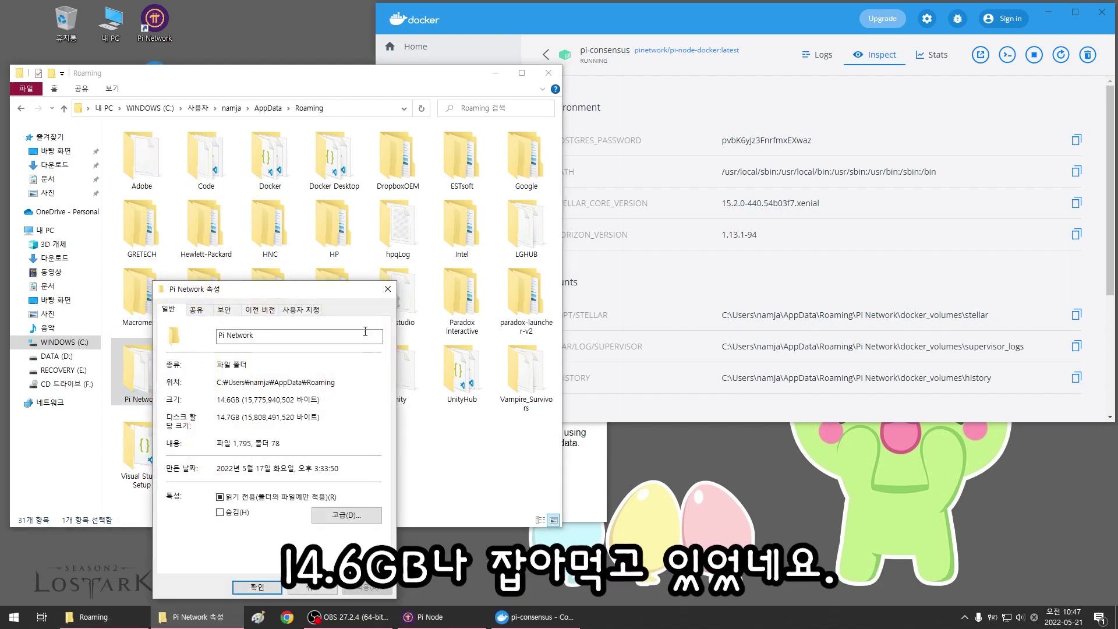
pyautogui.click(389, 290)
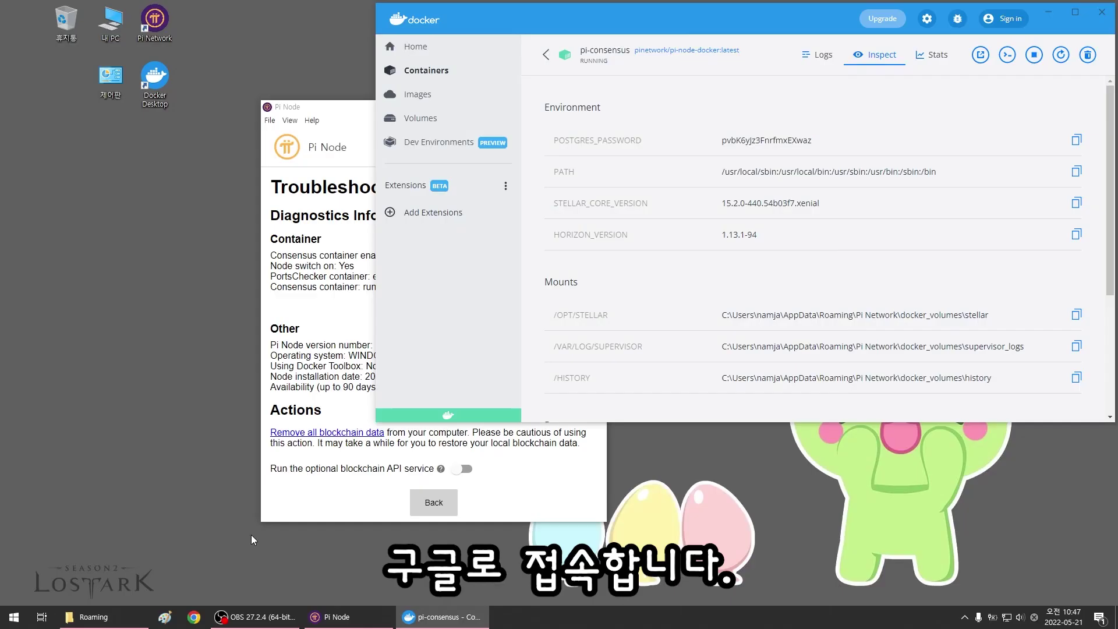
# In Chrome, search Google for "symbolic link" and open How-To Geek's "The Complete Guide to Creating Symbolic Links"
pyautogui.click(194, 616)
pyautogui.write('s')
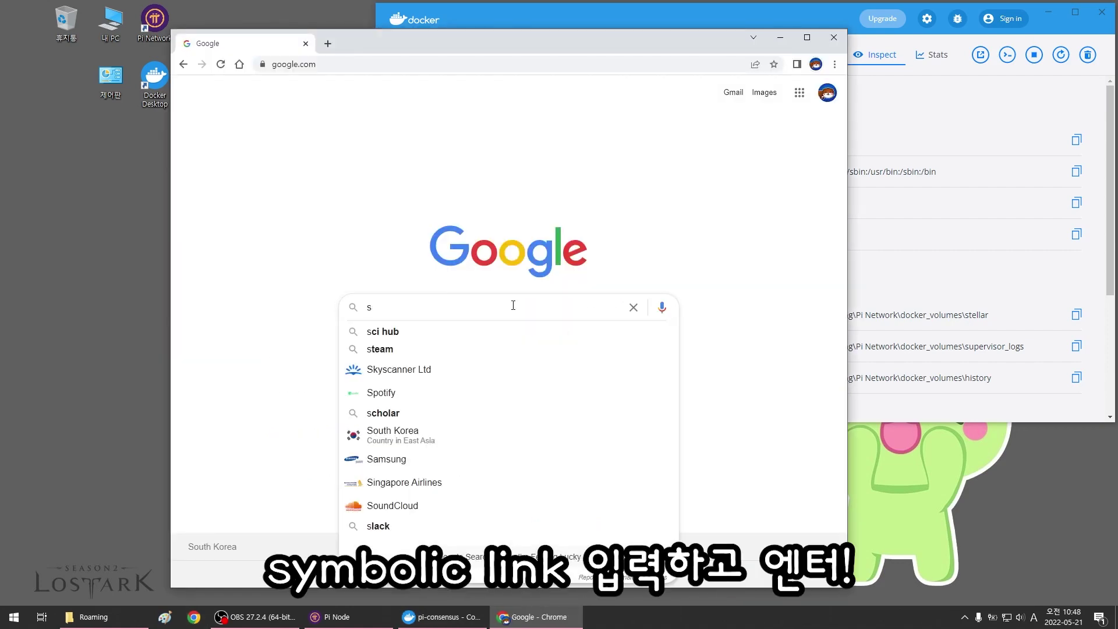
pyautogui.write('ymbolic')
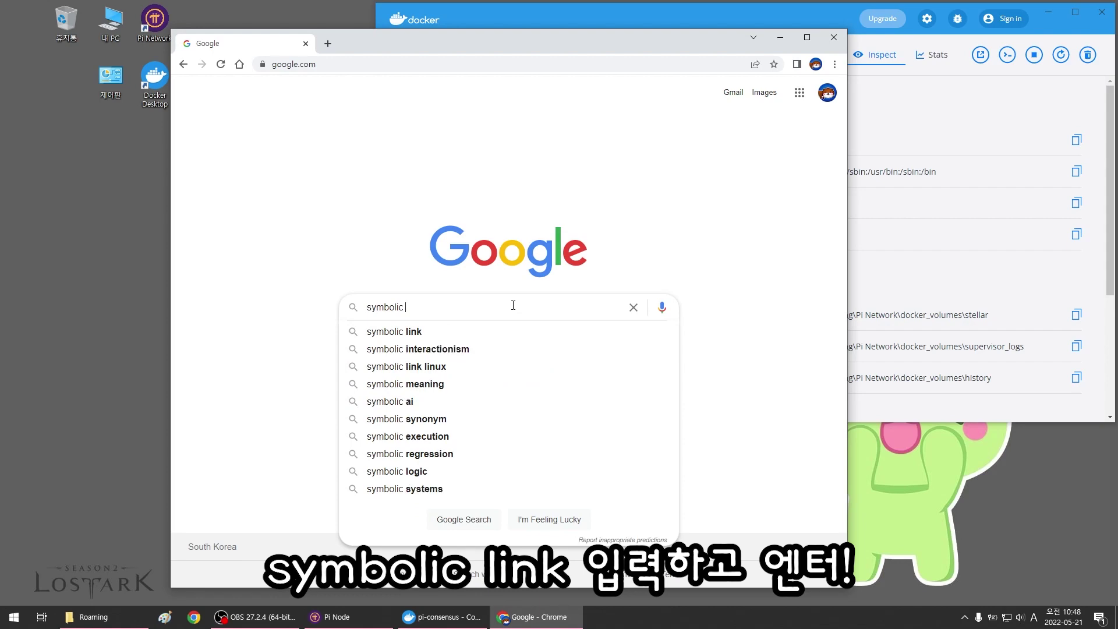
pyautogui.write(' link')
pyautogui.press('Return')
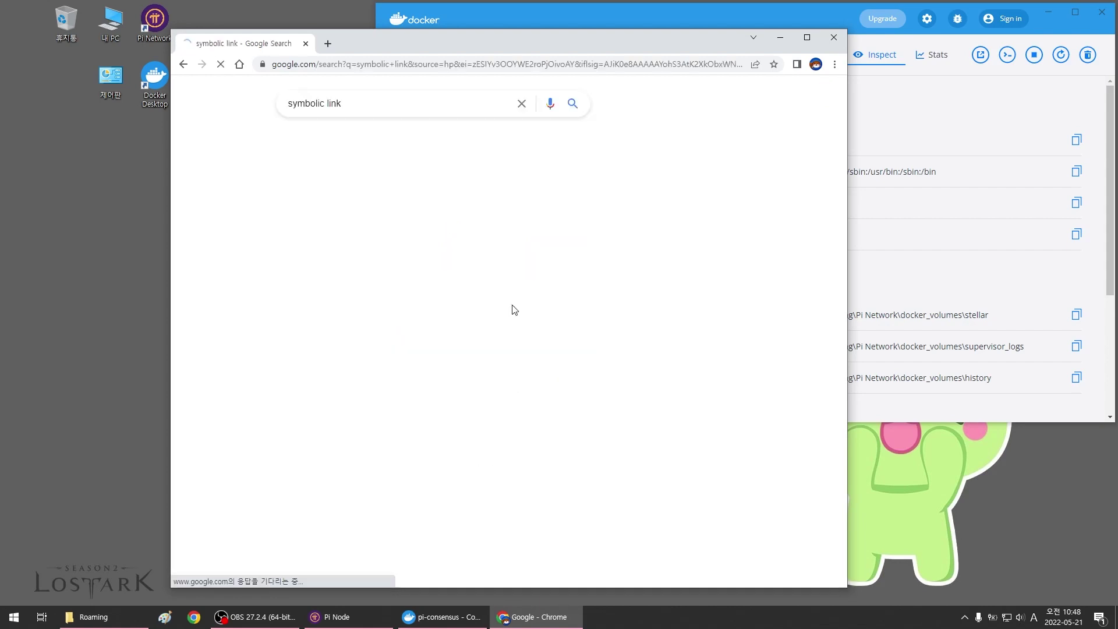
pyautogui.scroll(-4, 572, 396)
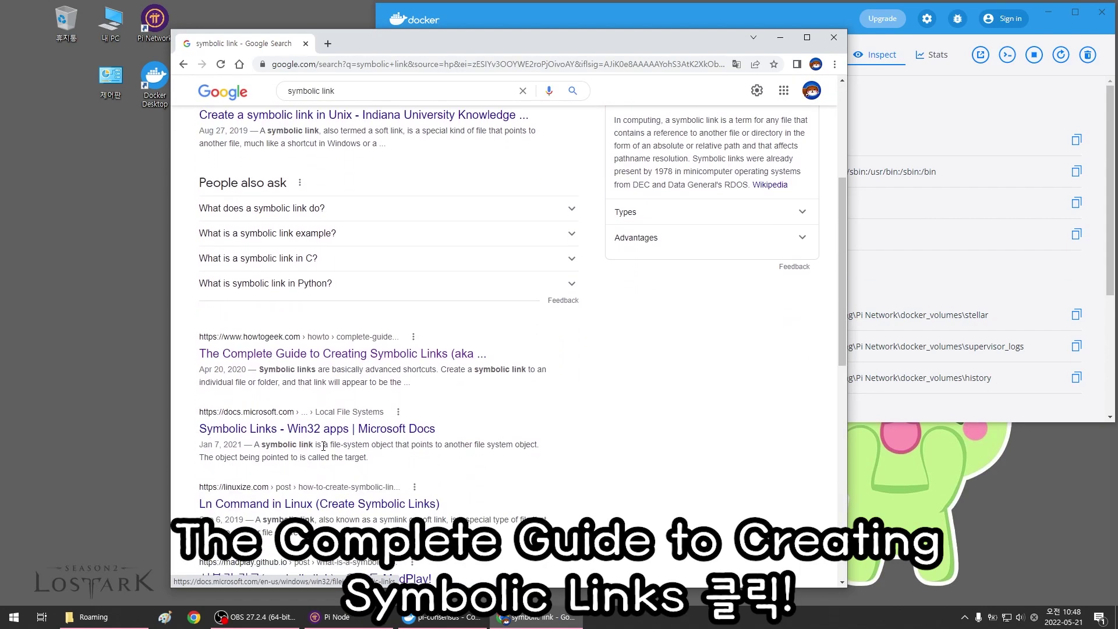
pyautogui.click(321, 357)
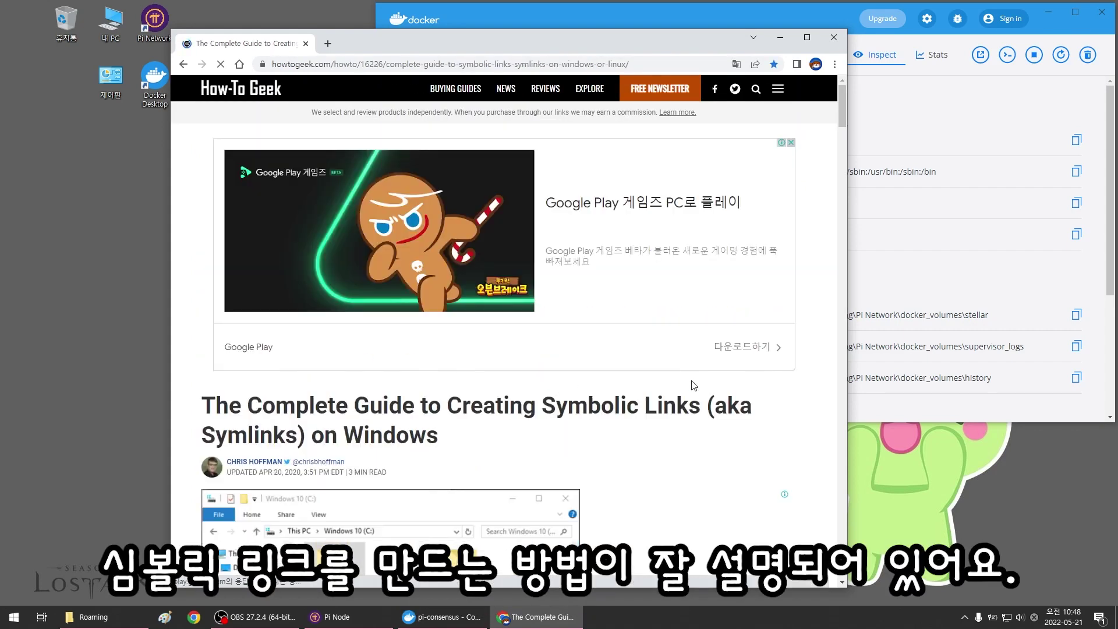
# Maximize the browser window, find the guide's section on creating symbolic links with a graphical tool, and open its Link Shell Extension link
pyautogui.click(807, 37)
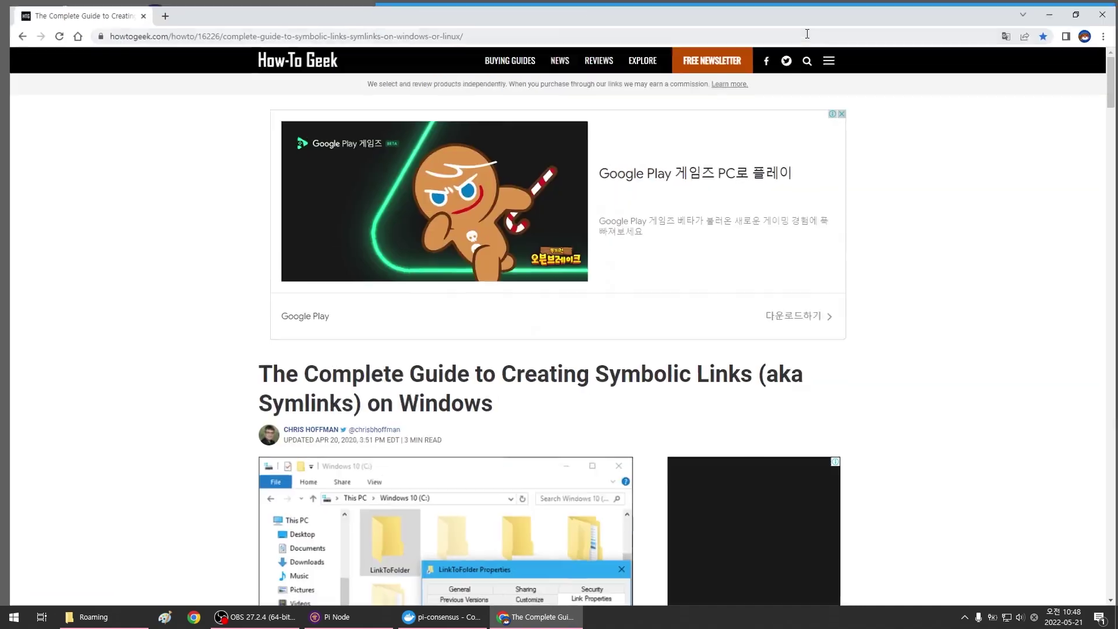
pyautogui.scroll(-5, 893, 303)
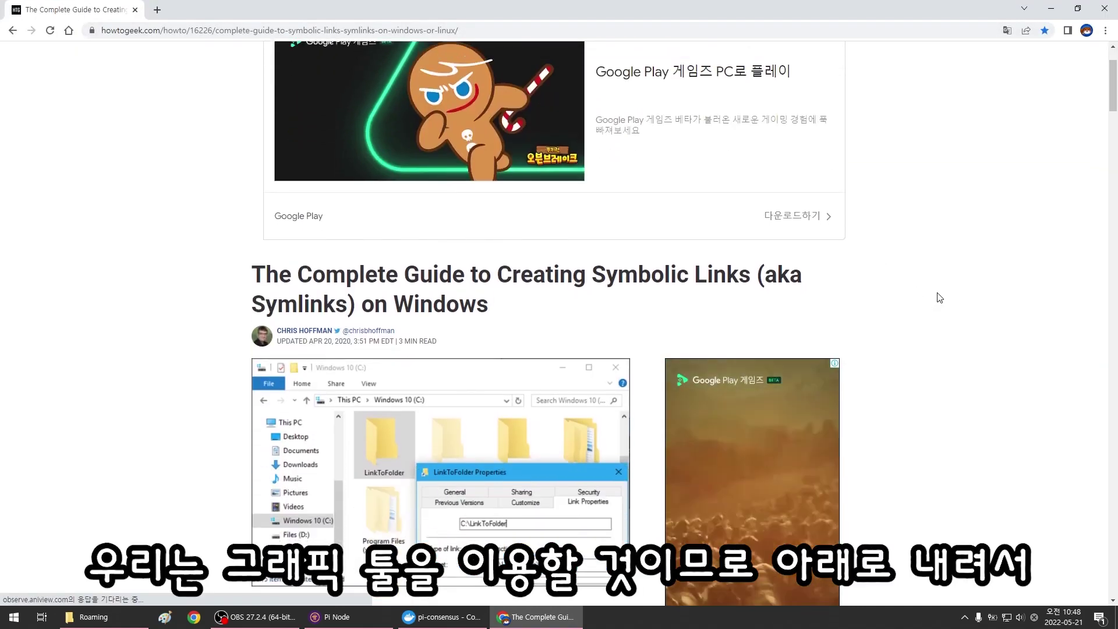
pyautogui.scroll(-20, 922, 301)
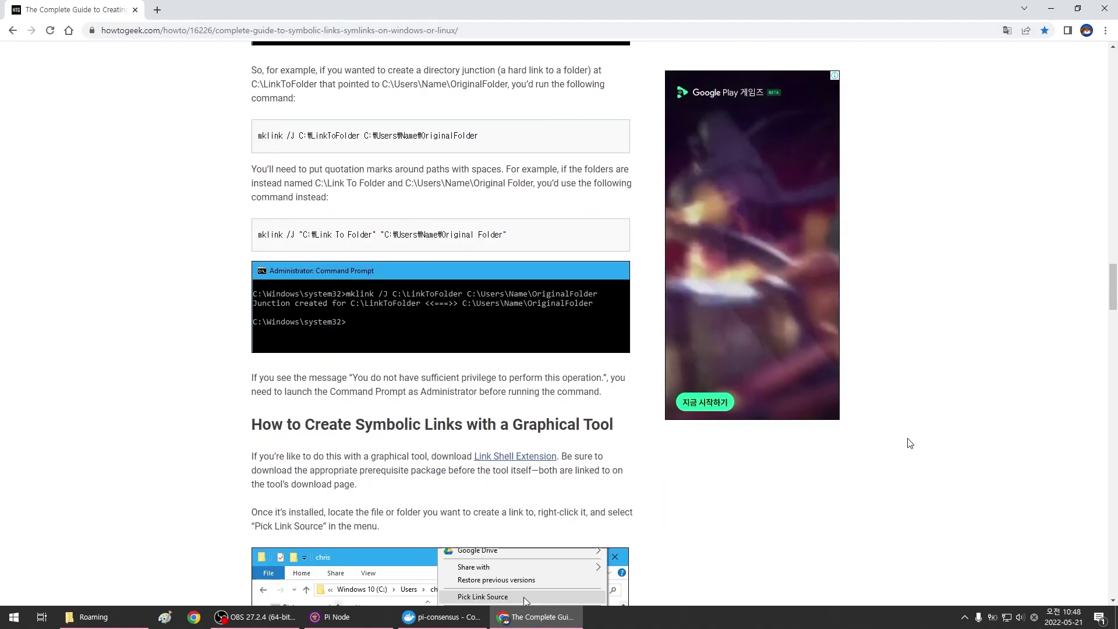
pyautogui.moveTo(253, 139); pyautogui.dragTo(616, 142)
pyautogui.click(617, 155)
pyautogui.doubleClick(448, 172)
pyautogui.click(491, 181)
pyautogui.click(513, 174)
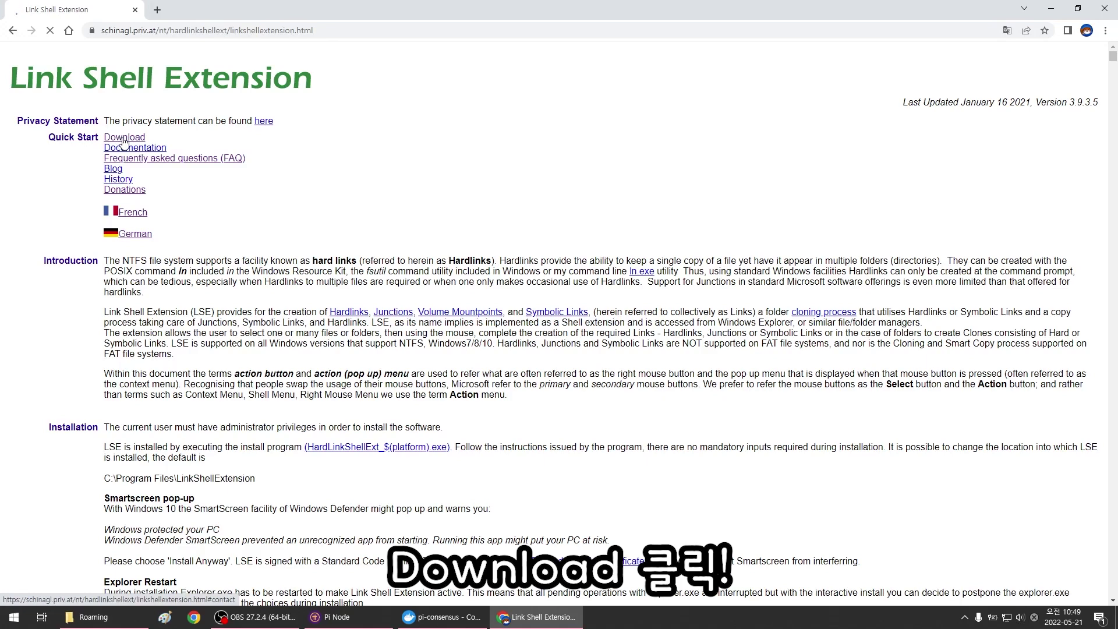
# Go to the download section and download Link Shell Extension for All Windows 64
pyautogui.click(124, 139)
pyautogui.scroll(-5, 296, 516)
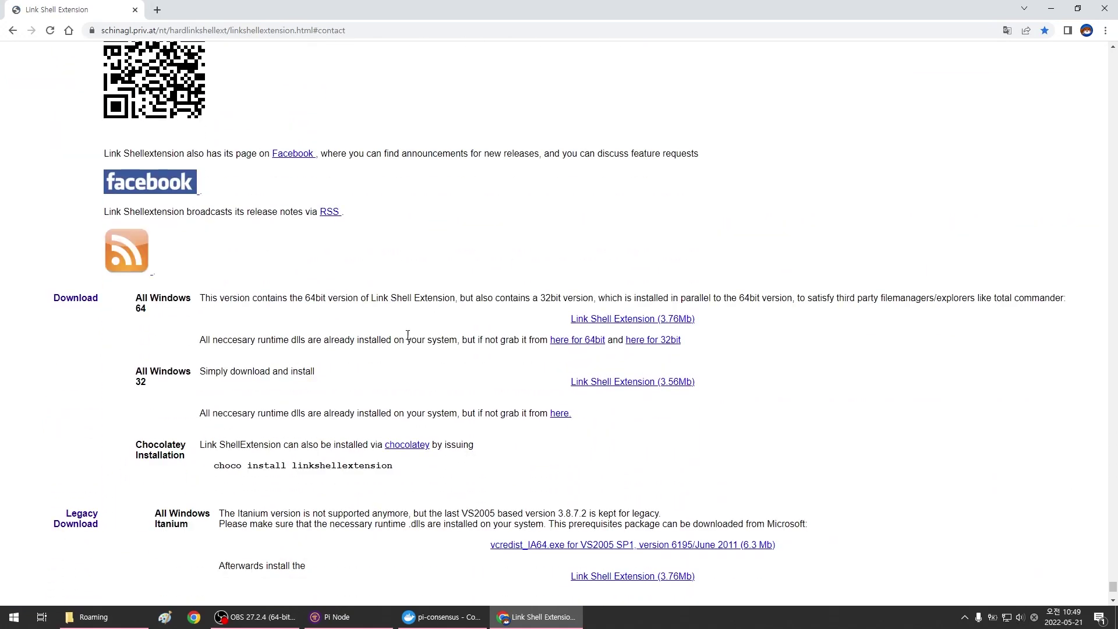
pyautogui.scroll(-1, 407, 335)
pyautogui.moveTo(52, 220); pyautogui.dragTo(222, 233)
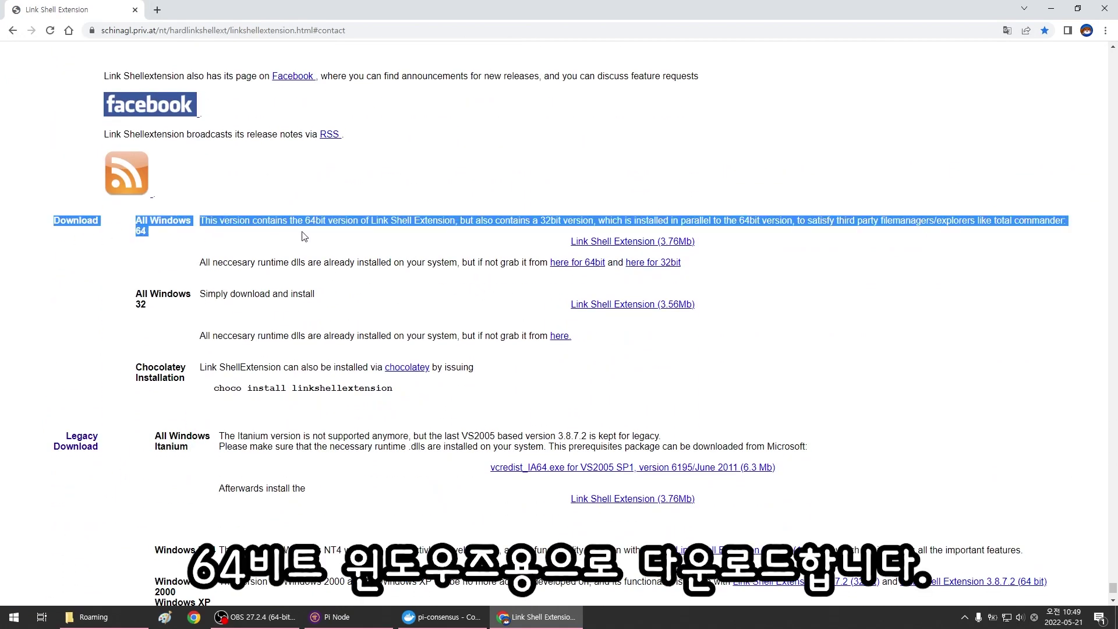
pyautogui.click(881, 221)
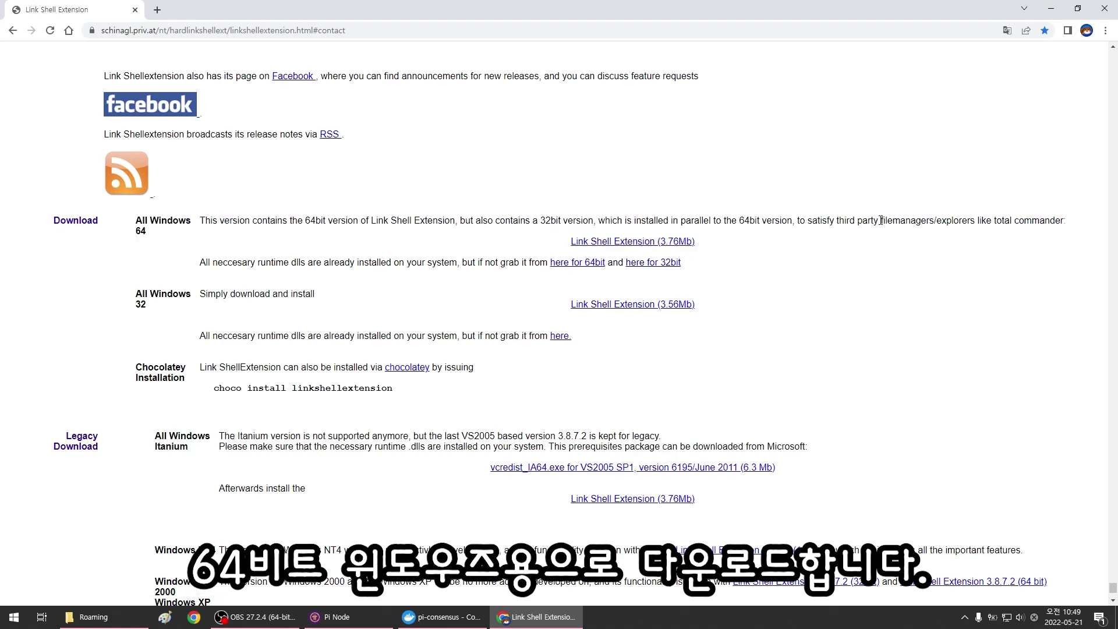
pyautogui.click(643, 247)
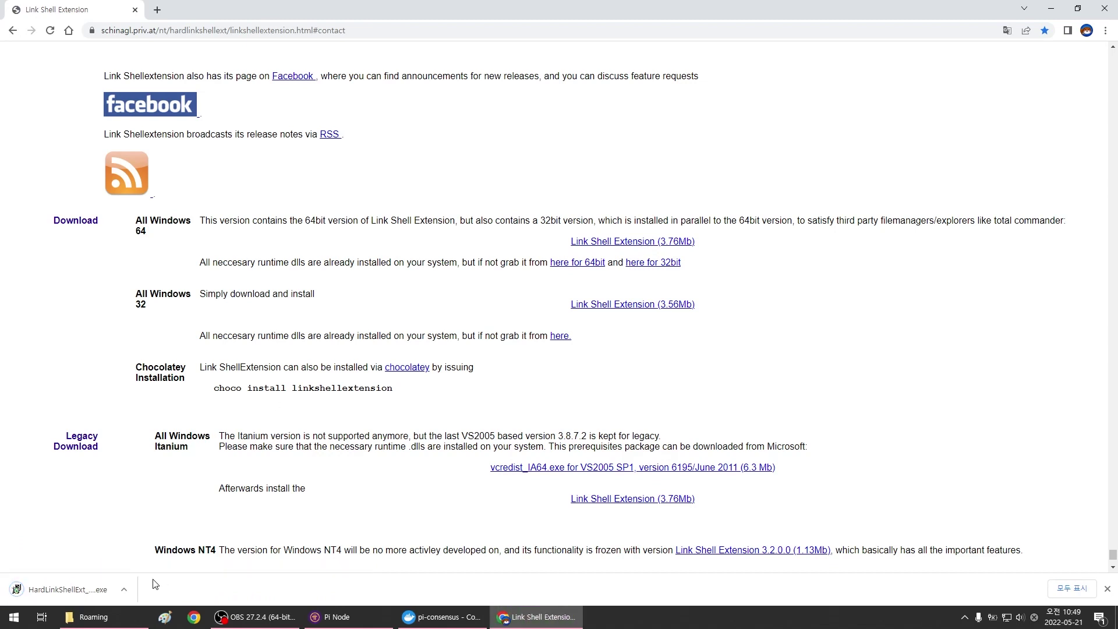
# Install Link Shell Extension in Korean to C:\Program Files\LinkShellExtension, allow the Explorer restart, and close the documentation page and installer
pyautogui.click(61, 592)
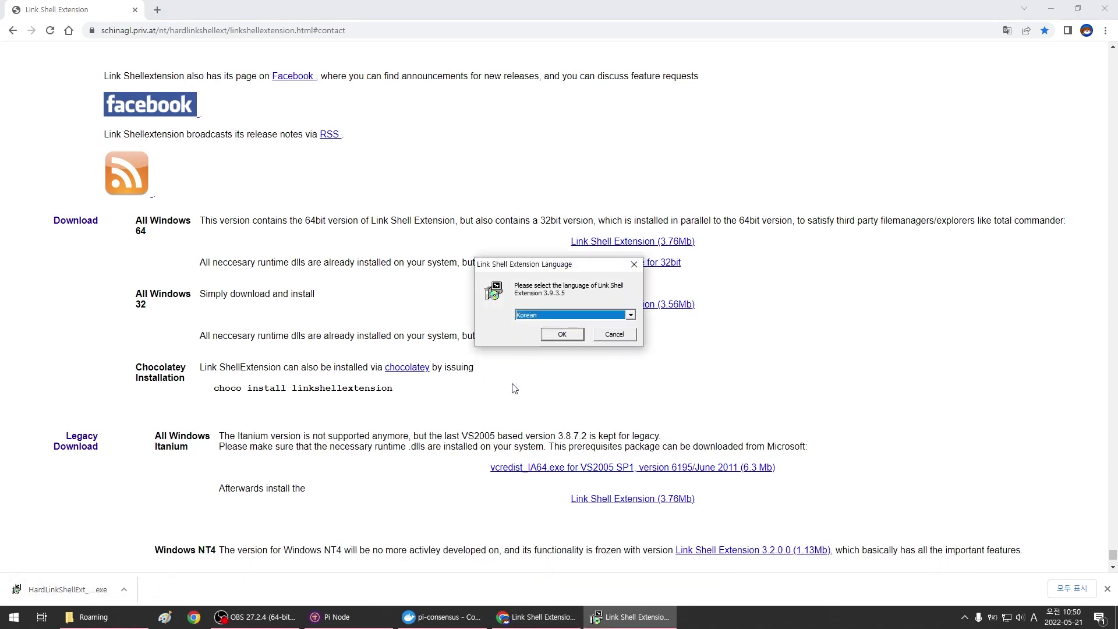
pyautogui.click(563, 335)
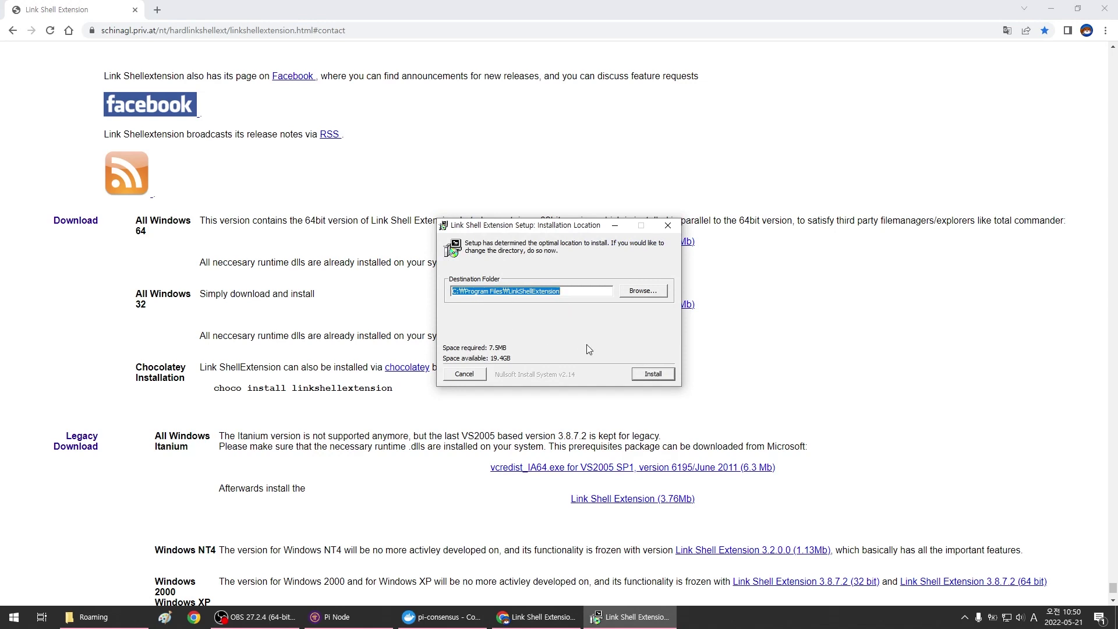
pyautogui.click(660, 374)
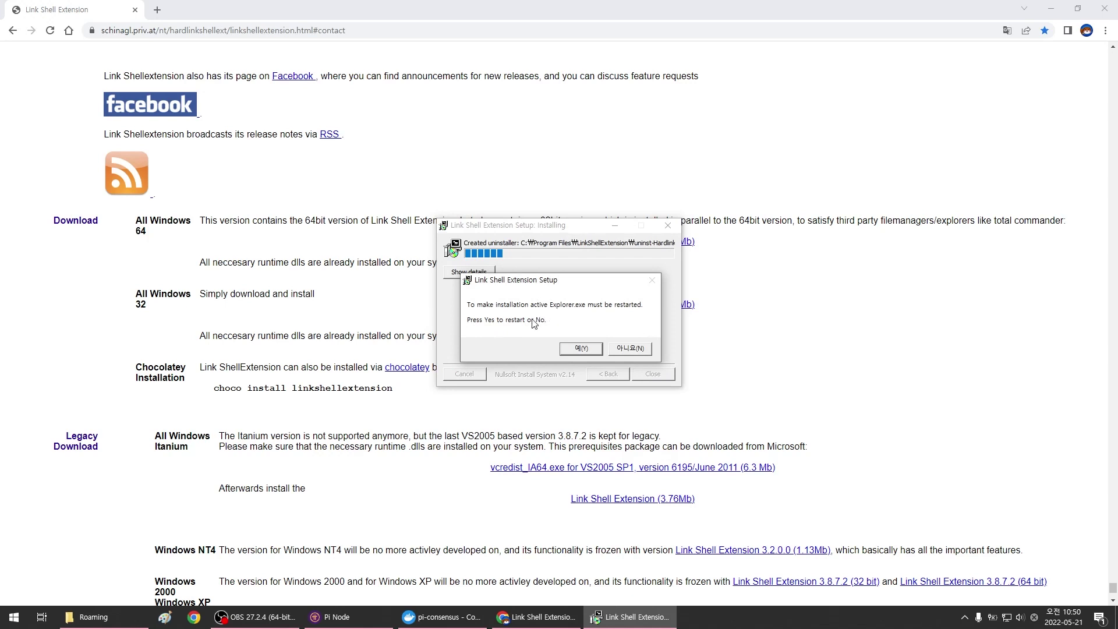
pyautogui.click(583, 350)
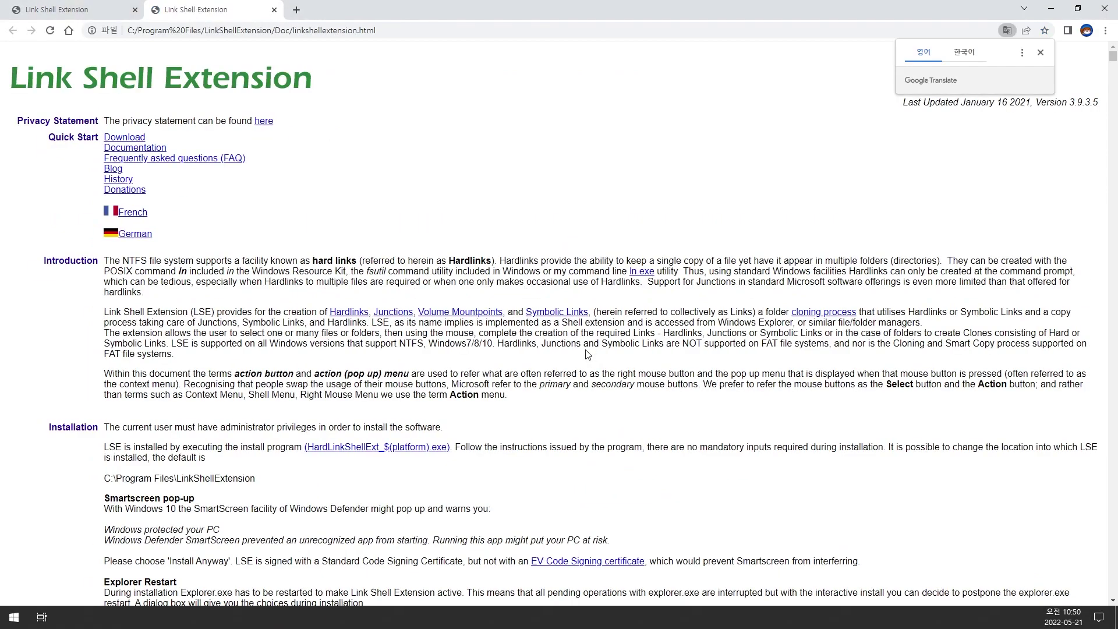
pyautogui.click(1104, 9)
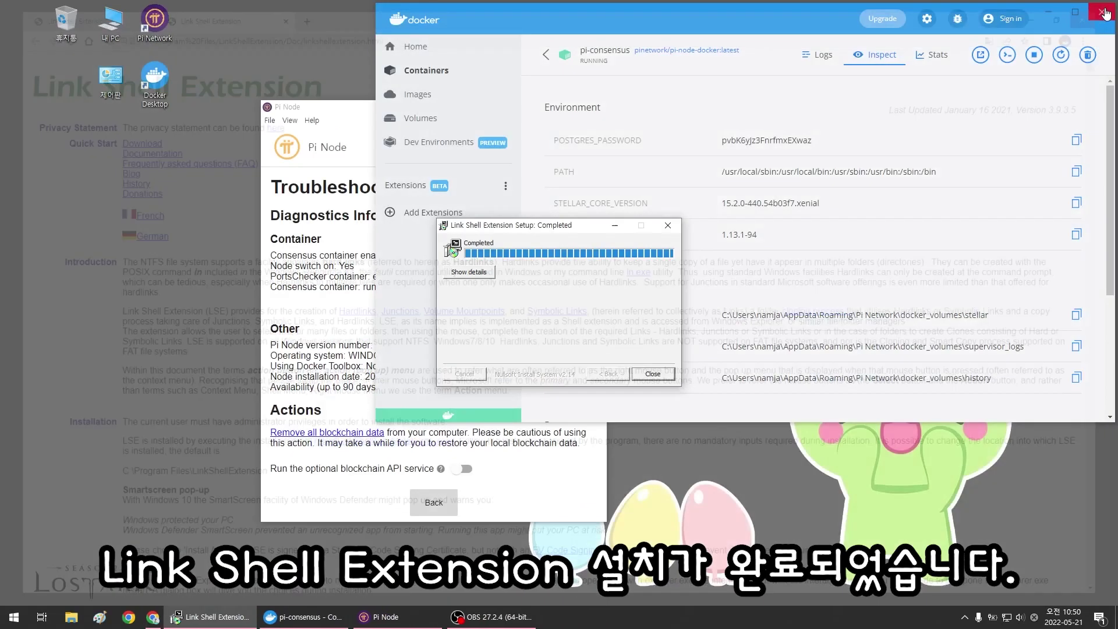
pyautogui.click(660, 377)
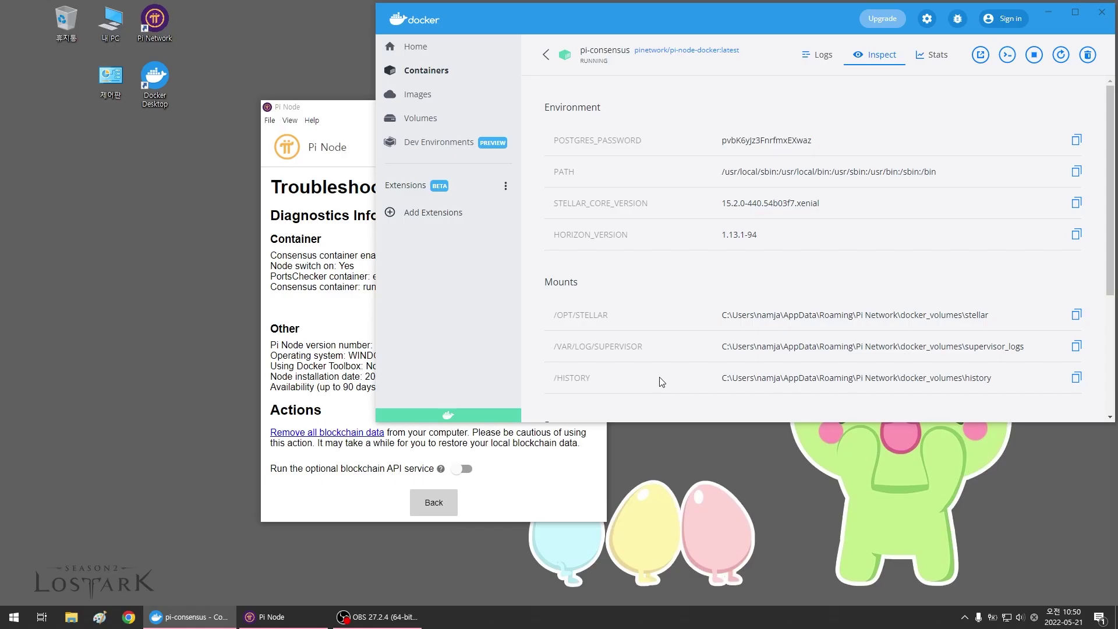
# Close the Docker and Pi Node windows, and quit both apps completely so they no longer run in the background
pyautogui.click(1103, 13)
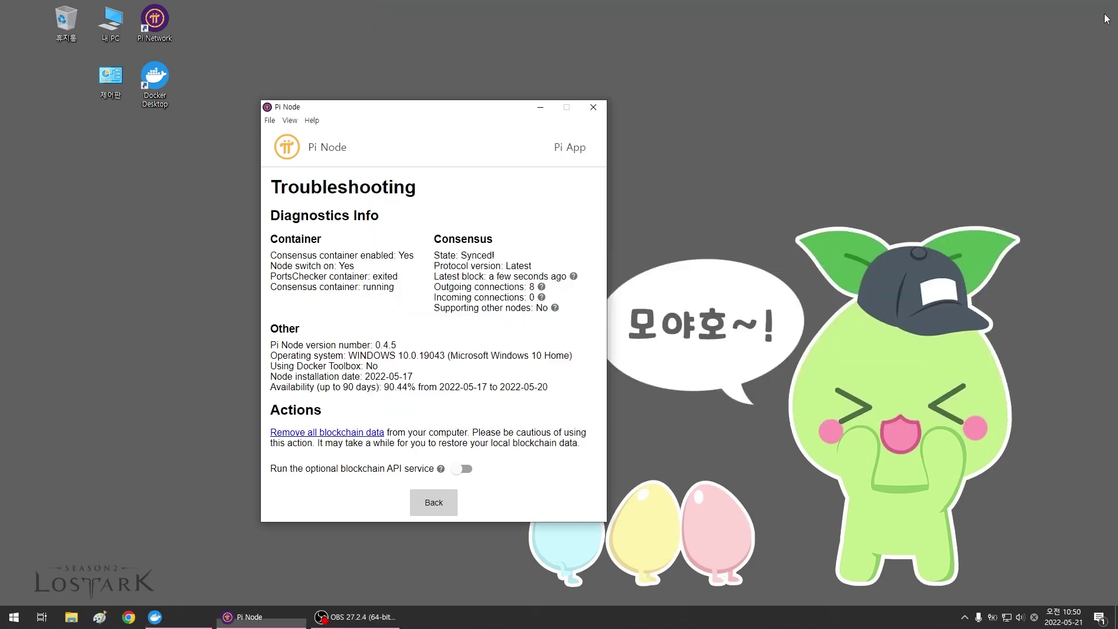
pyautogui.click(592, 109)
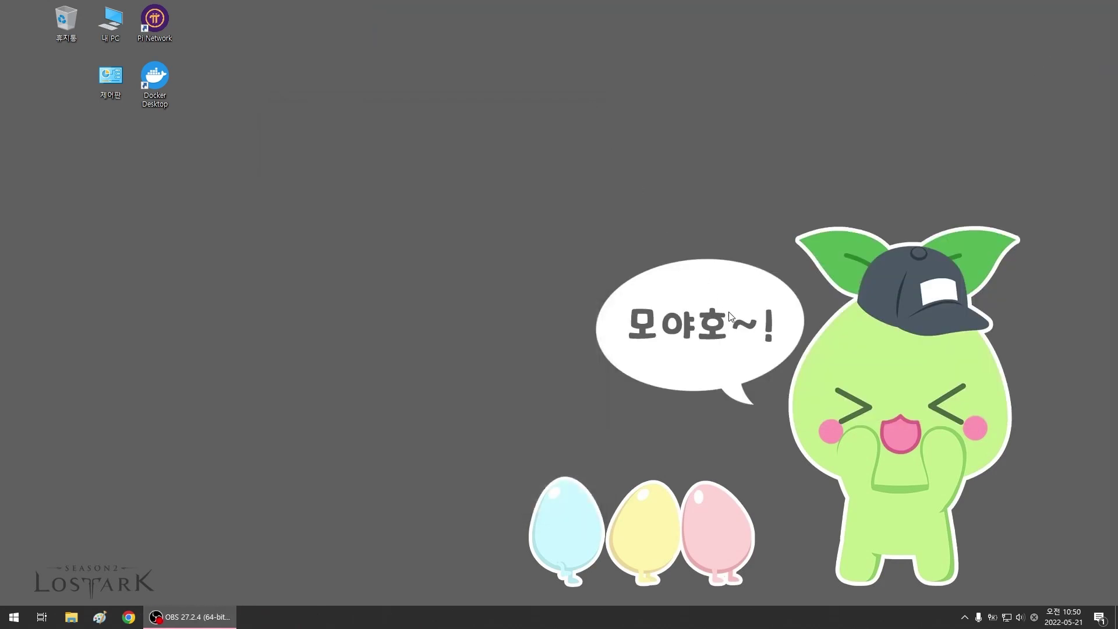
pyautogui.click(964, 617)
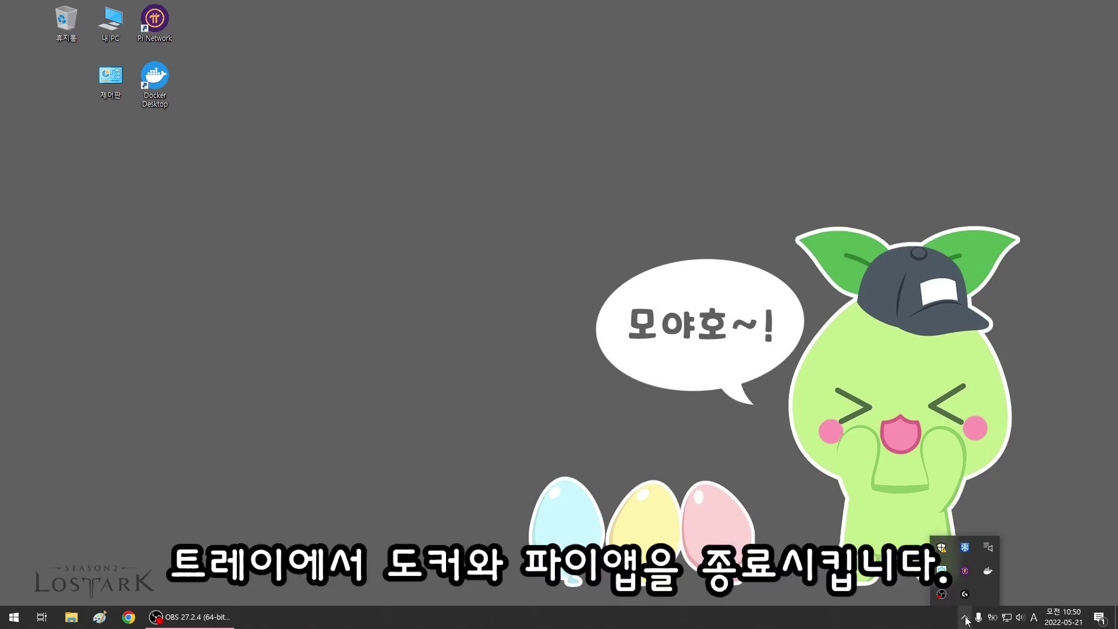
pyautogui.rightClick(988, 574)
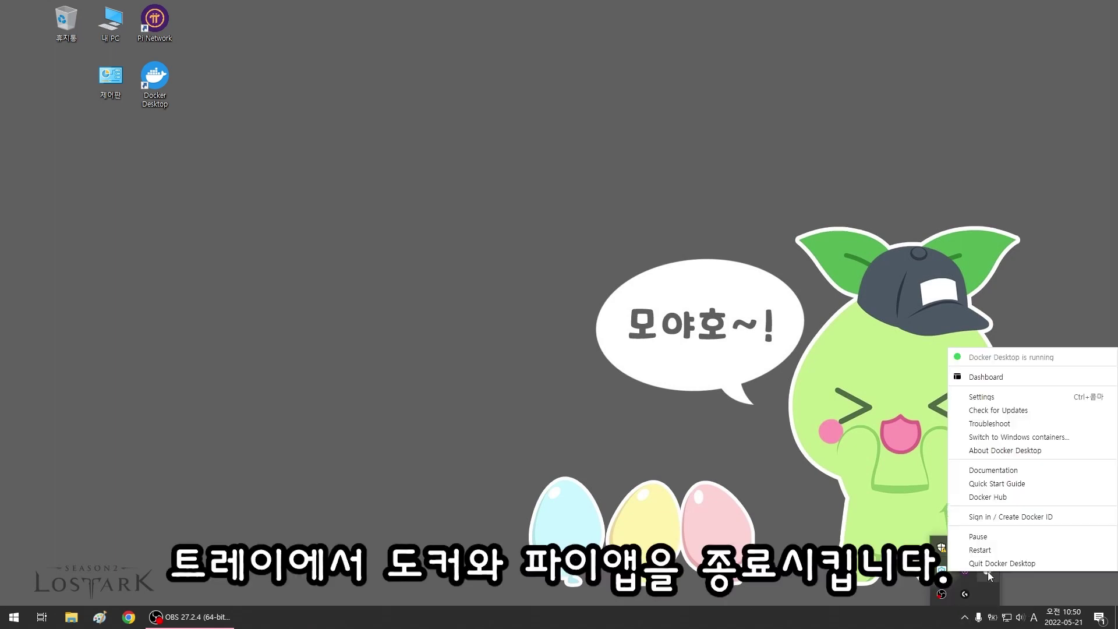
pyautogui.click(999, 564)
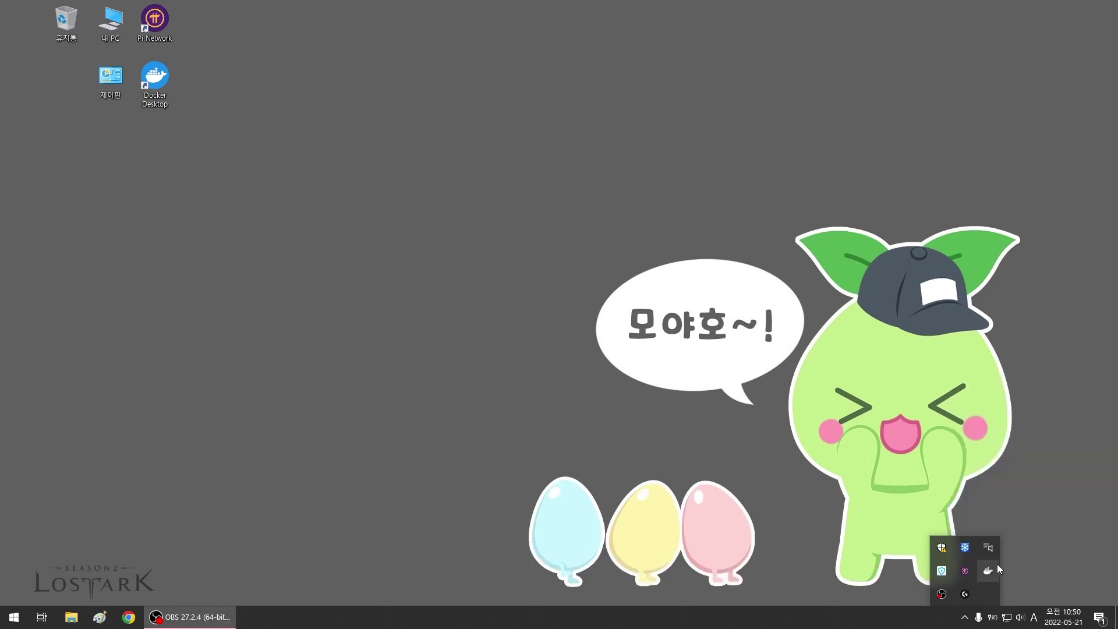
pyautogui.rightClick(966, 574)
pyautogui.click(984, 594)
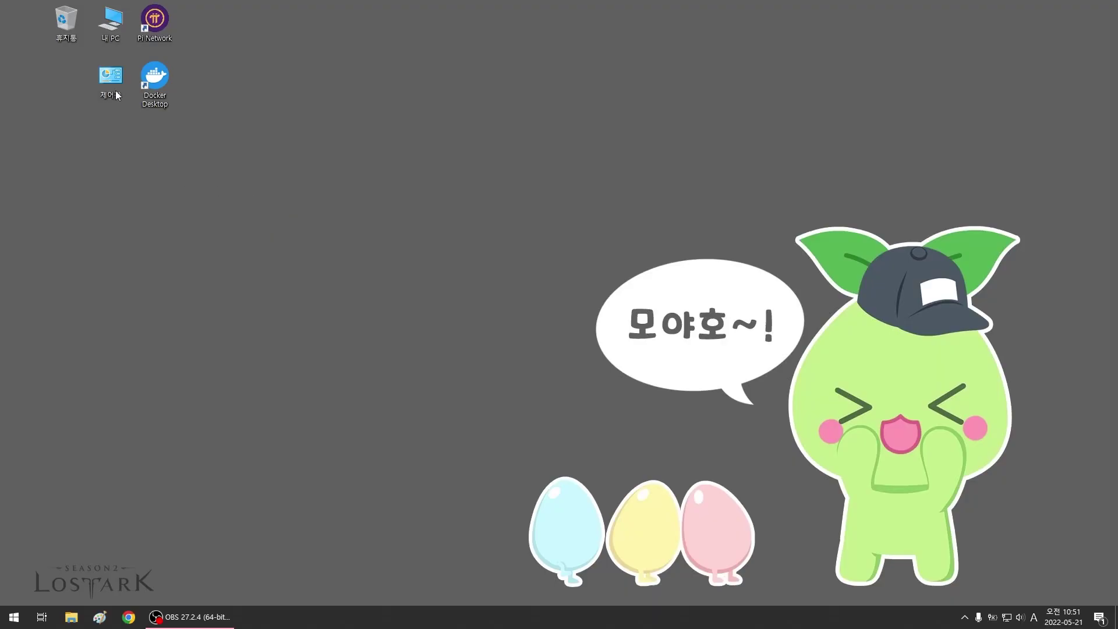
# In File Explorer, go to AppData\Roaming in the account's user folder on the C: drive and select the Pi Network folder
pyautogui.doubleClick(107, 26)
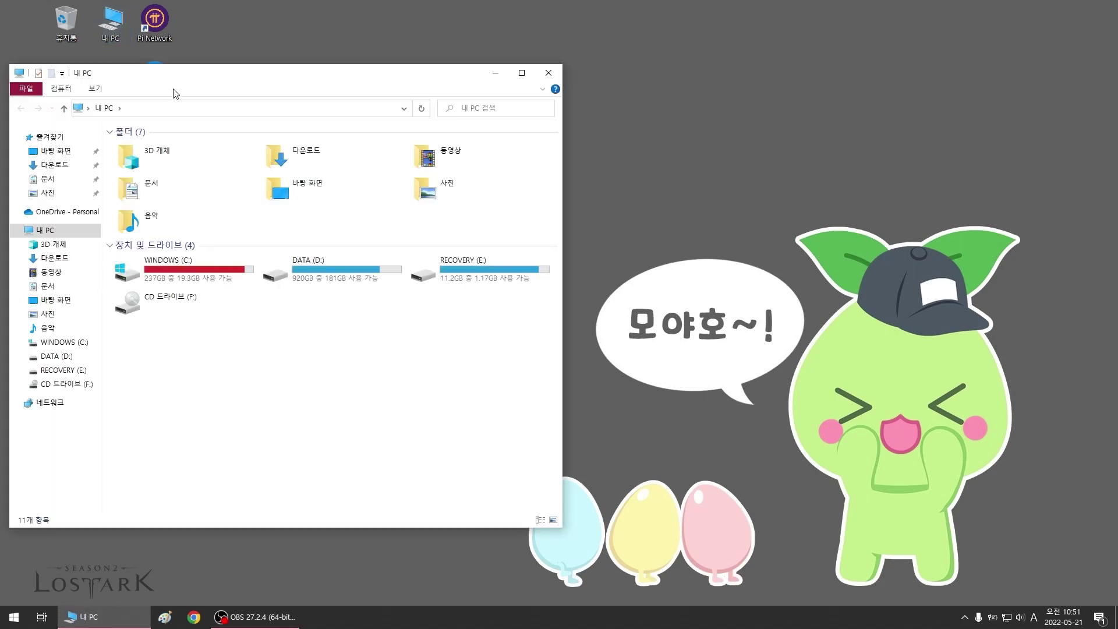
pyautogui.moveTo(382, 75); pyautogui.dragTo(381, 147)
pyautogui.doubleClick(172, 350)
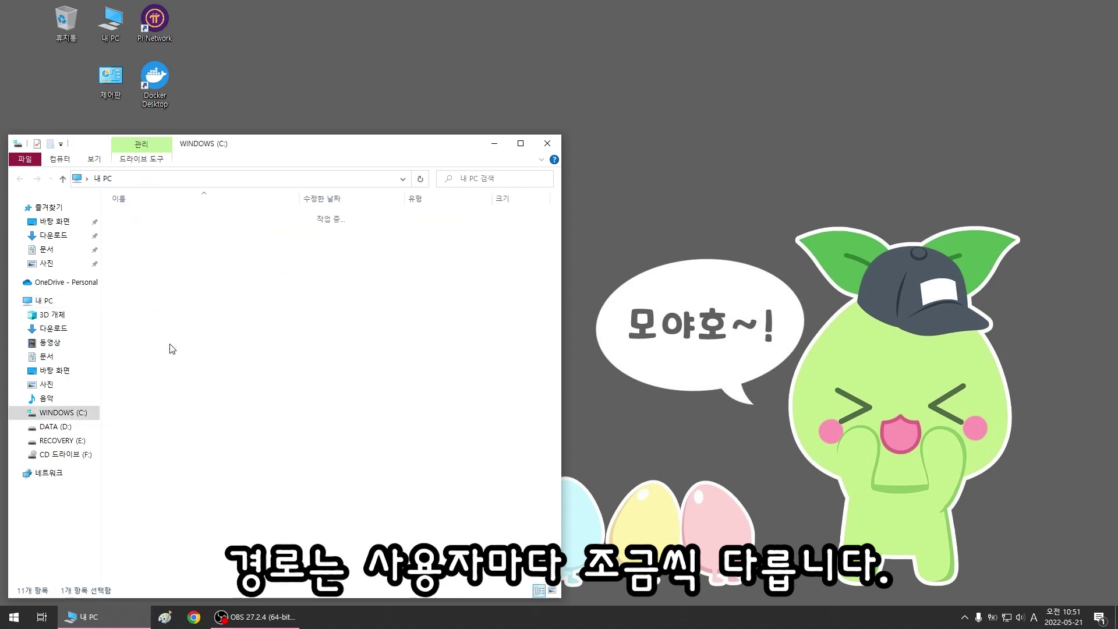
pyautogui.doubleClick(159, 414)
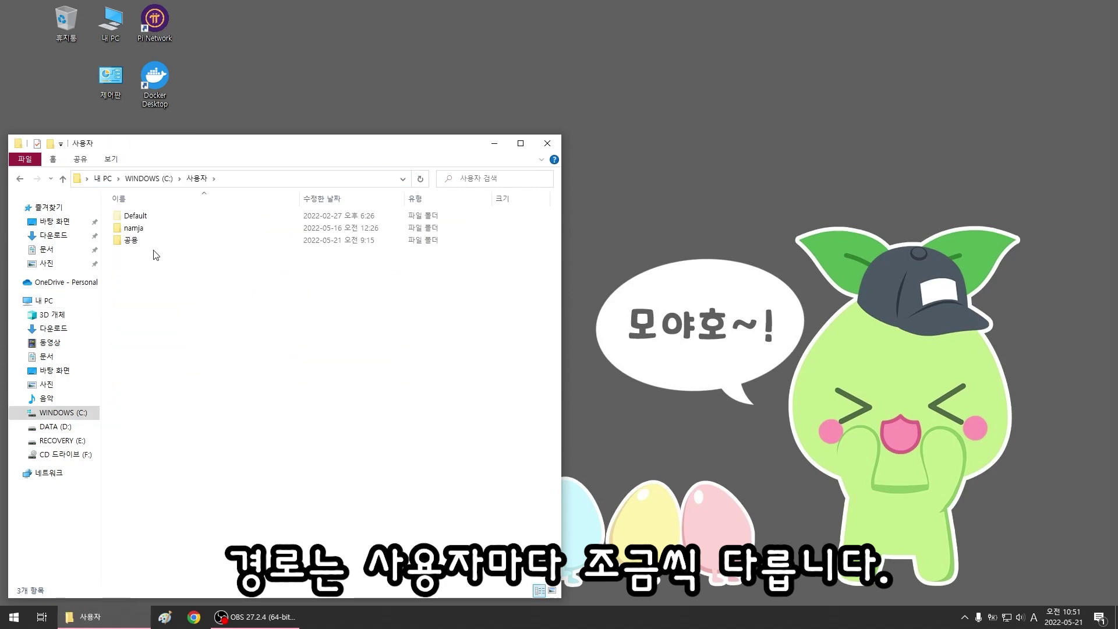
pyautogui.doubleClick(163, 228)
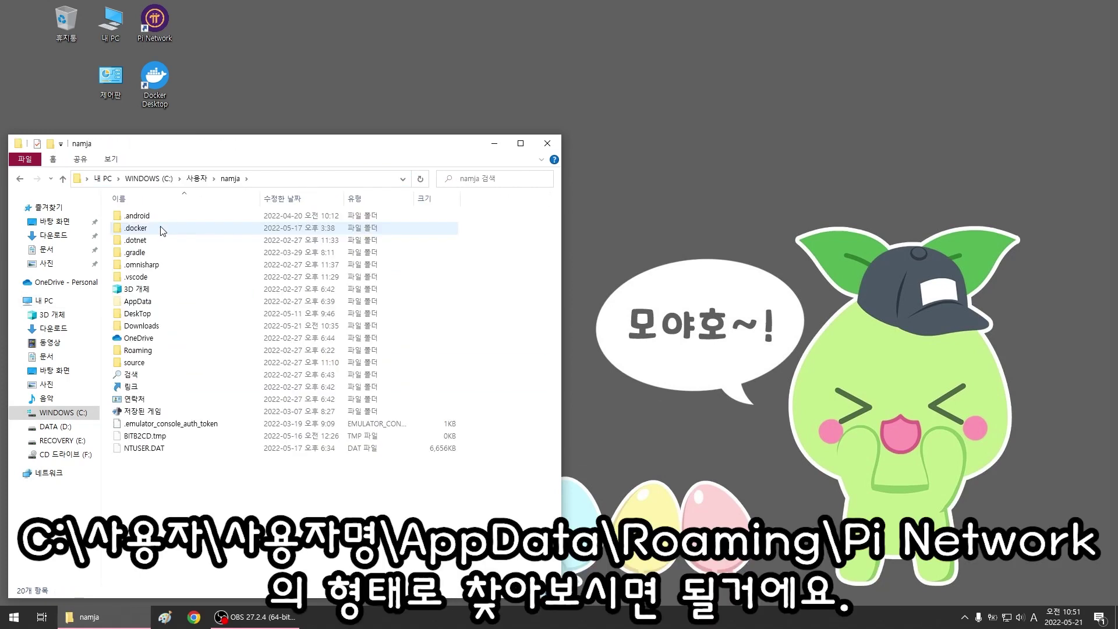
pyautogui.doubleClick(156, 302)
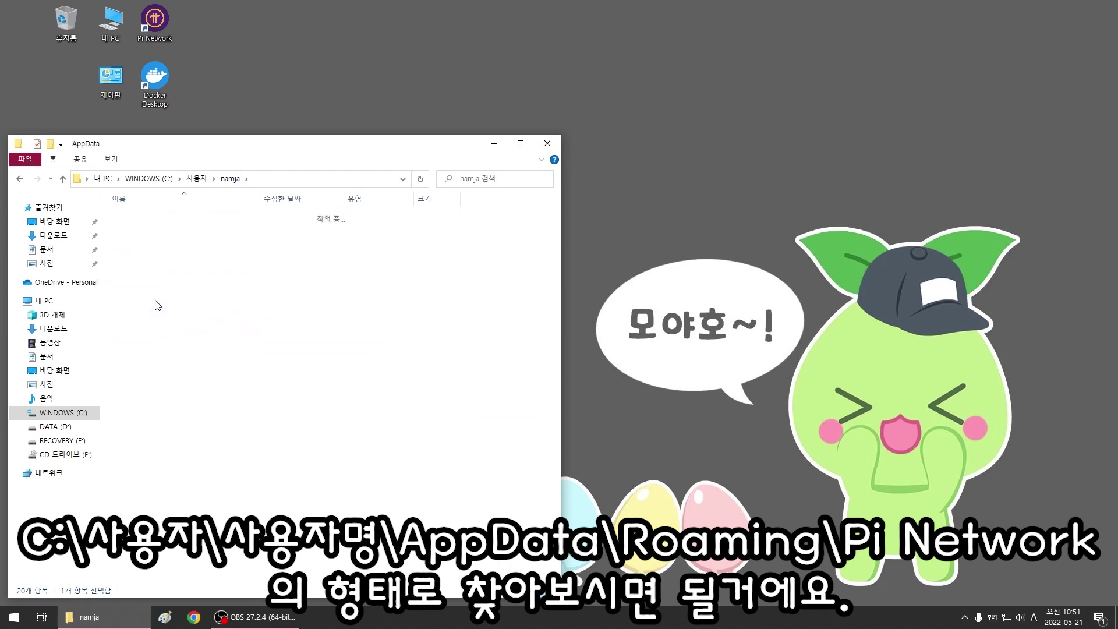
pyautogui.doubleClick(154, 240)
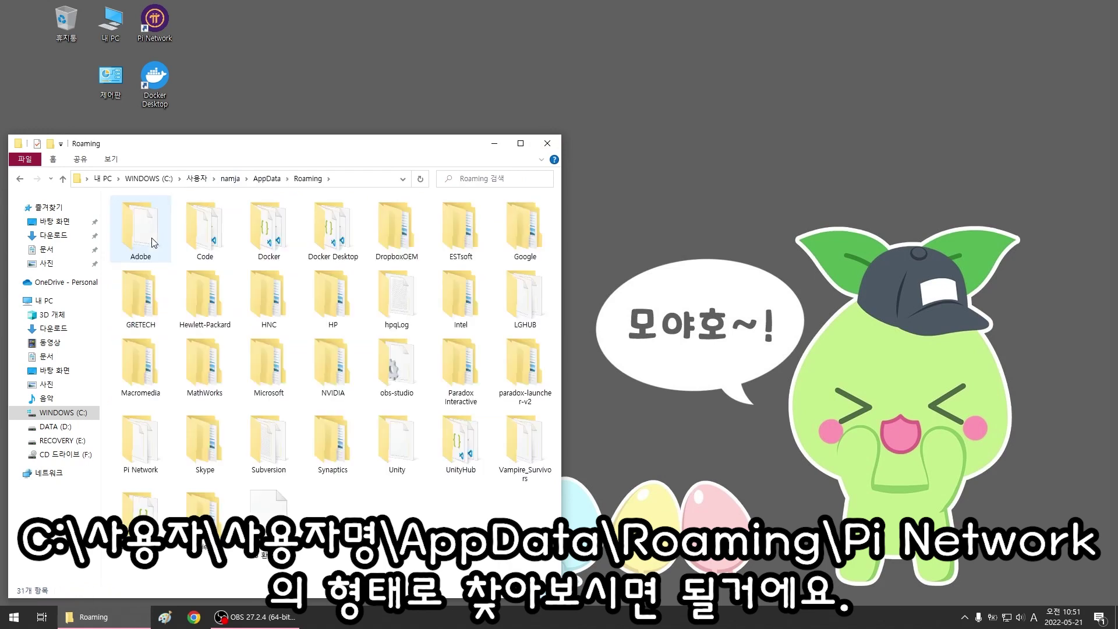
pyautogui.click(145, 445)
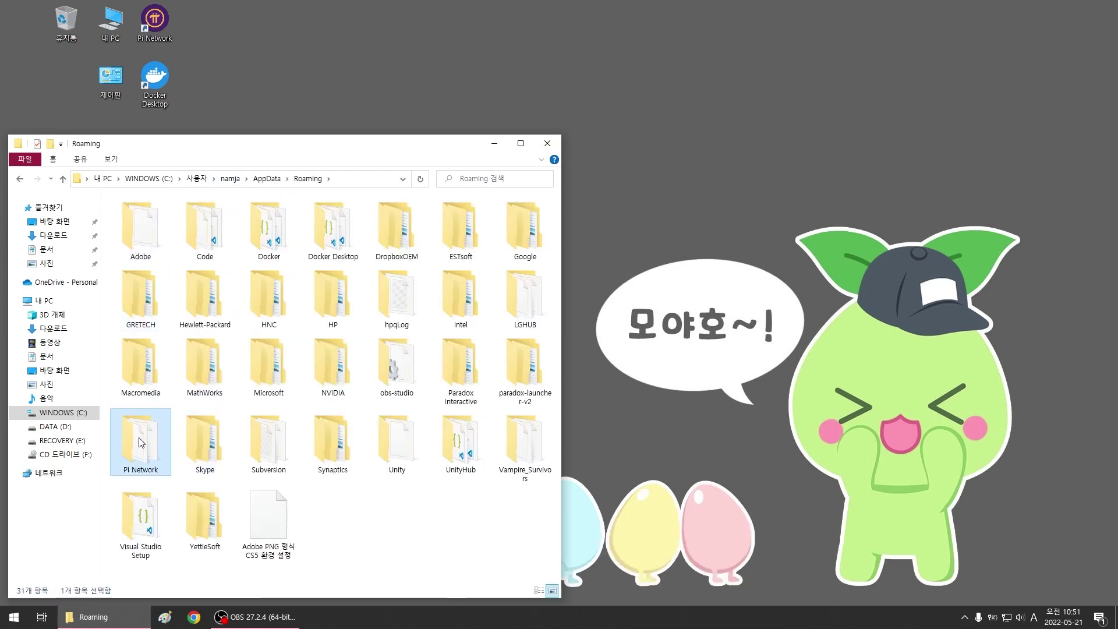
# Open a second File Explorer window beside the first and go to D:\Users\admin\AppData\Roaming
pyautogui.doubleClick(110, 20)
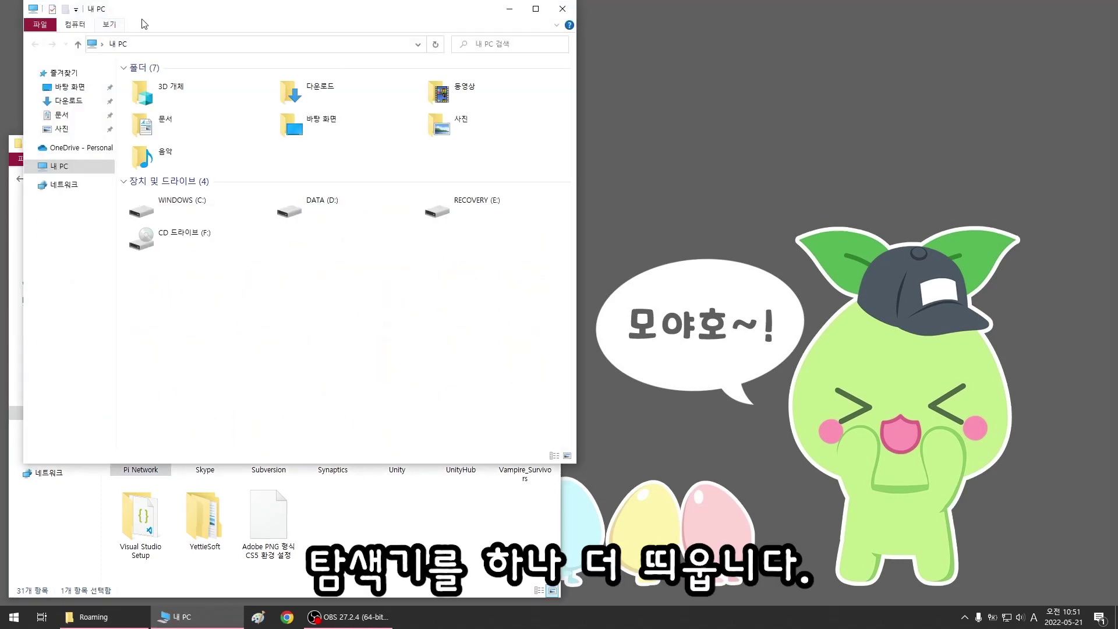
pyautogui.moveTo(241, 55); pyautogui.dragTo(683, 97)
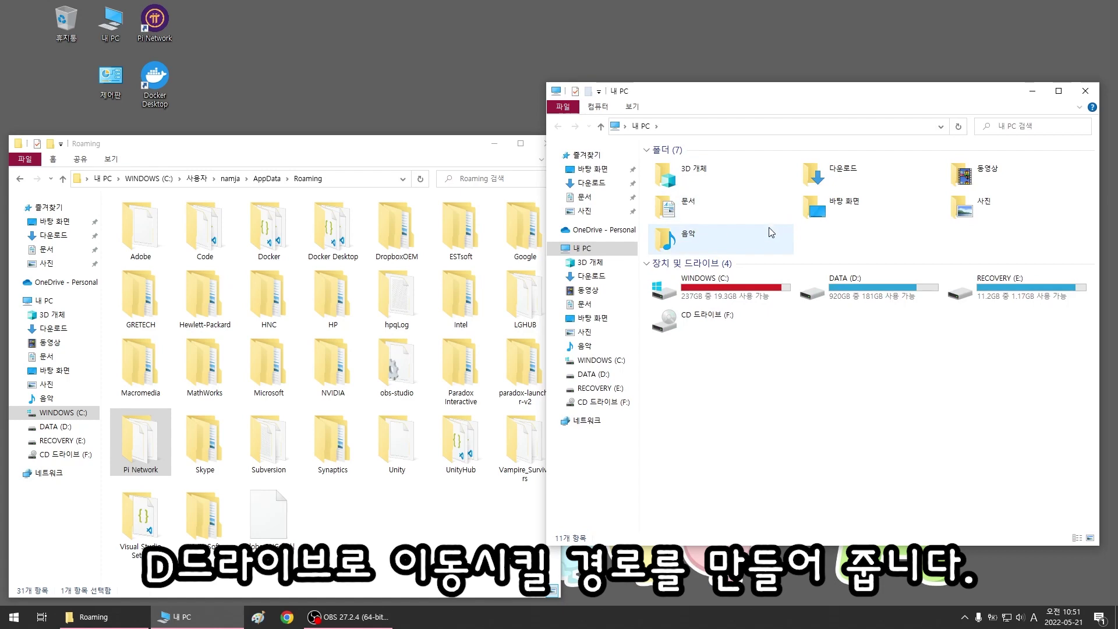
pyautogui.doubleClick(866, 292)
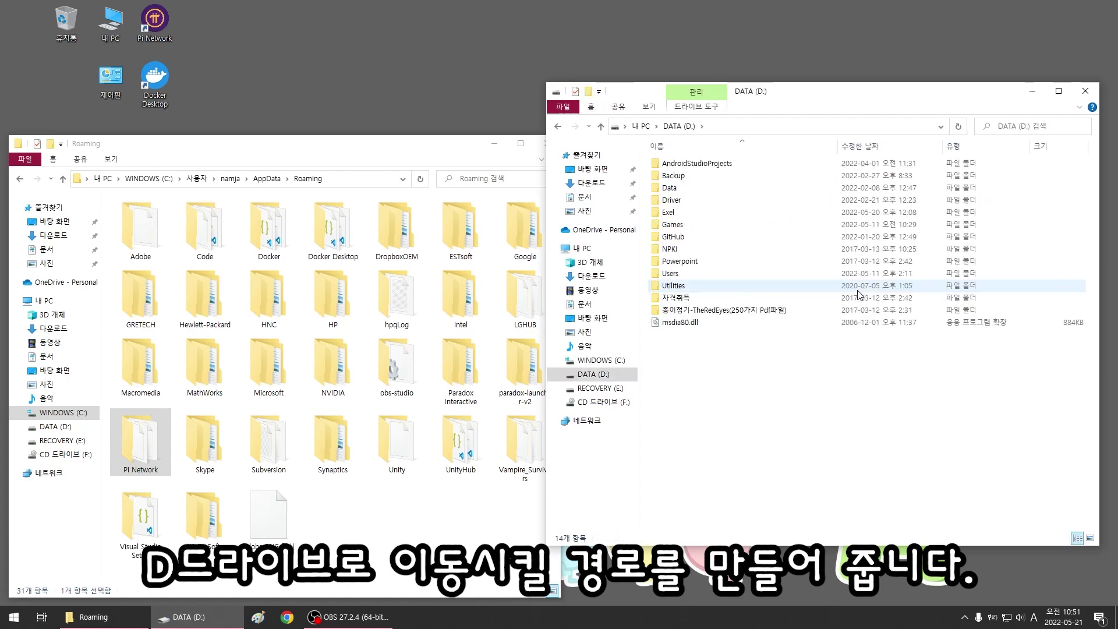
pyautogui.doubleClick(694, 277)
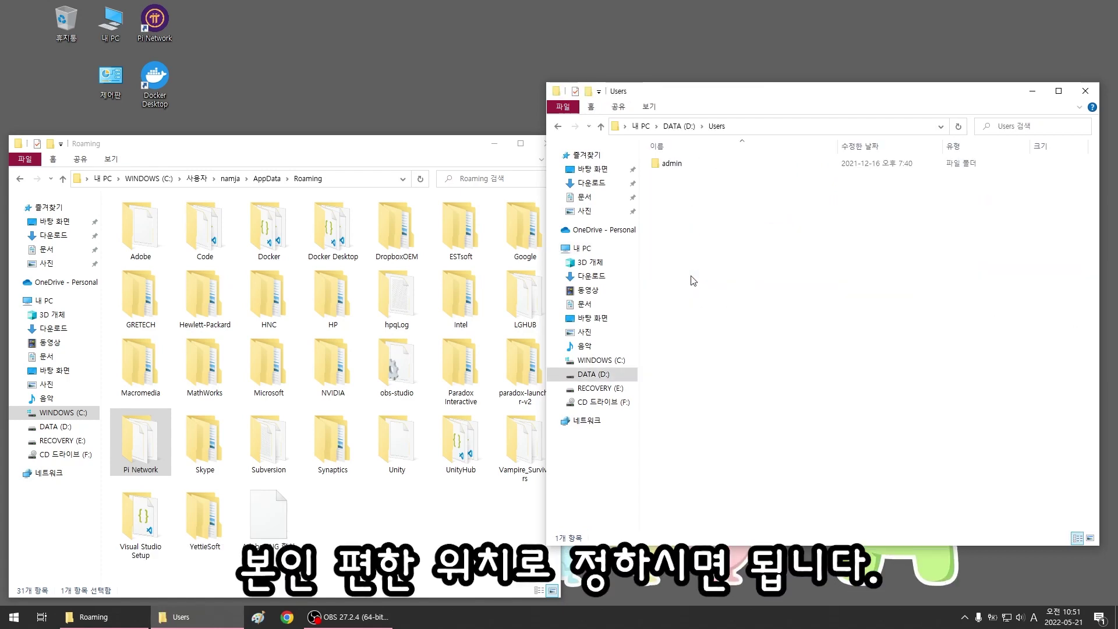
pyautogui.doubleClick(676, 166)
pyautogui.doubleClick(675, 166)
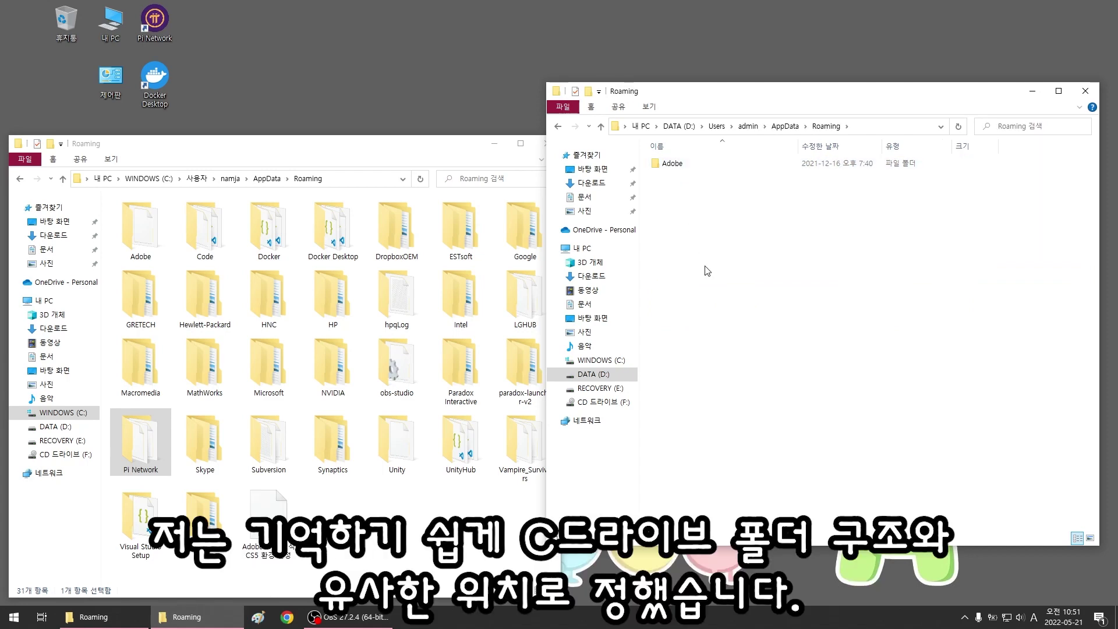
# Copy the Pi Network folder from the C: drive's Roaming folder into D:\Users\admin\AppData\Roaming
pyautogui.rightClick(139, 452)
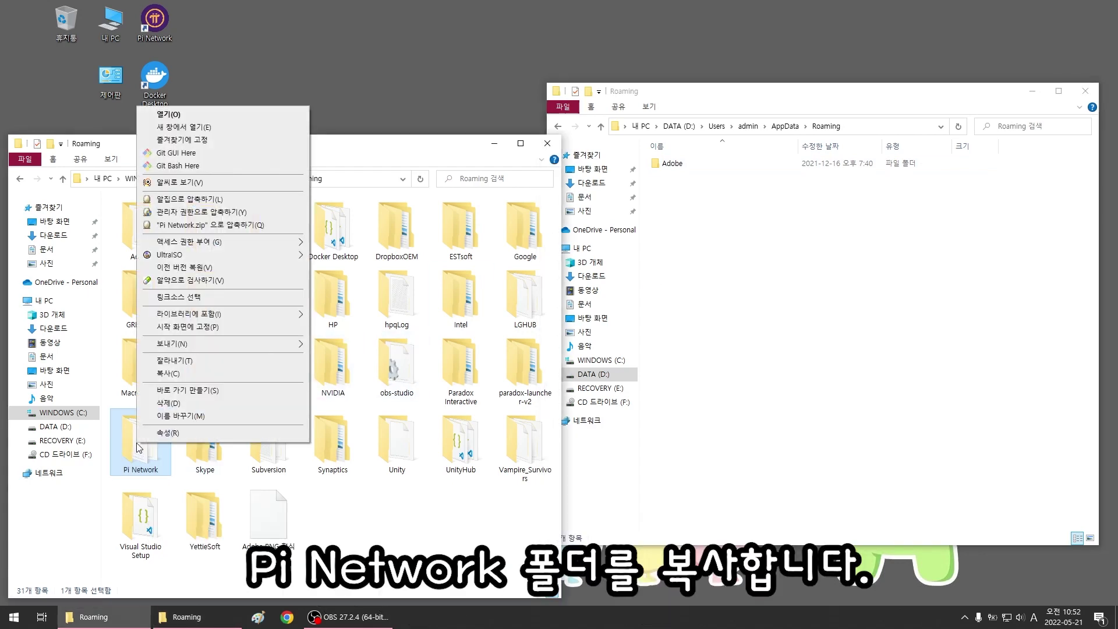
pyautogui.click(171, 375)
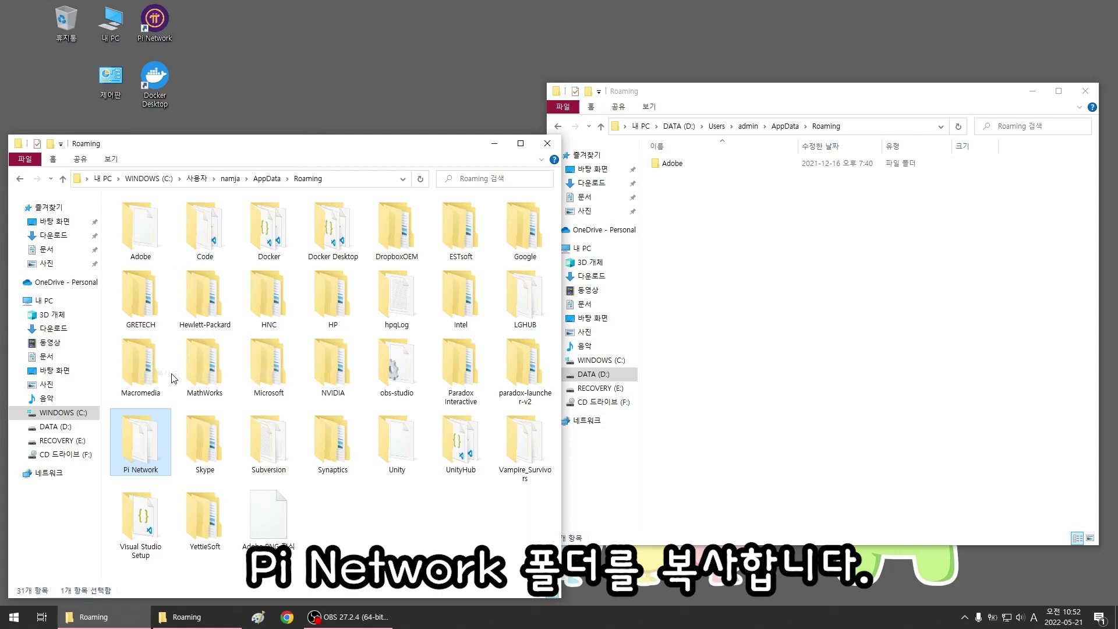
pyautogui.rightClick(728, 255)
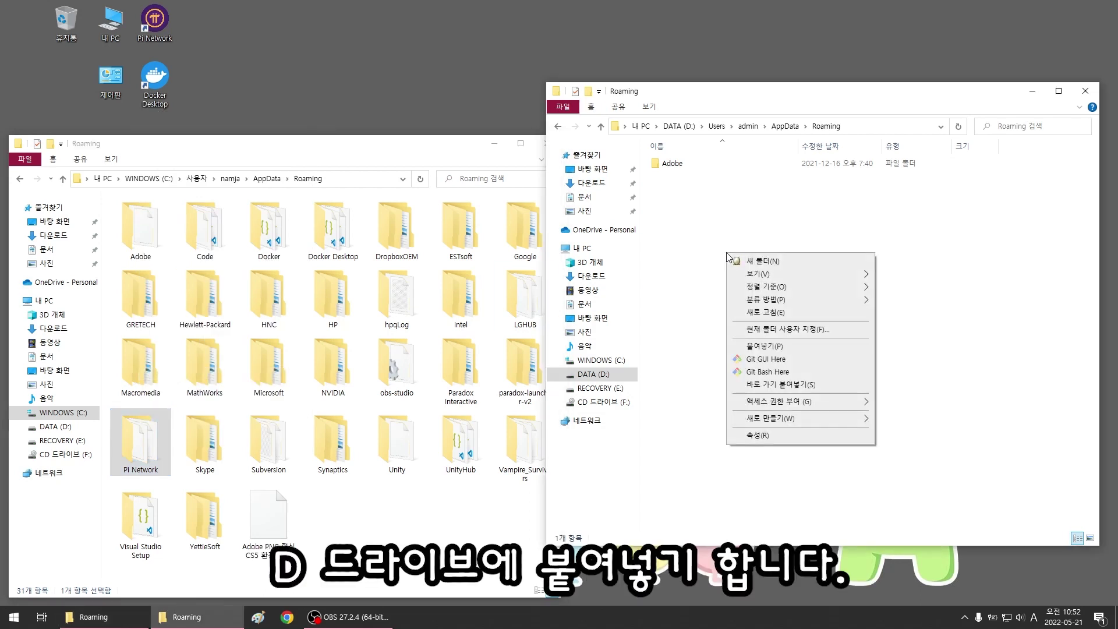
pyautogui.click(757, 346)
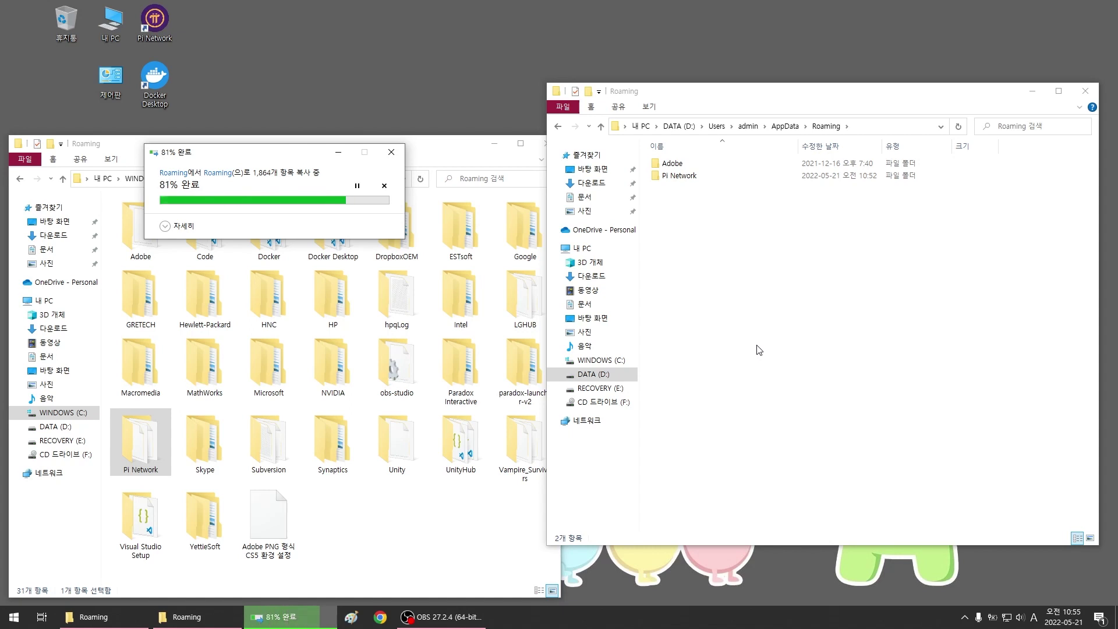
# Open another This PC (내 PC) window and arrange it with the C: Roaming window so the drive capacities can be seen
pyautogui.doubleClick(108, 24)
pyautogui.click(333, 188)
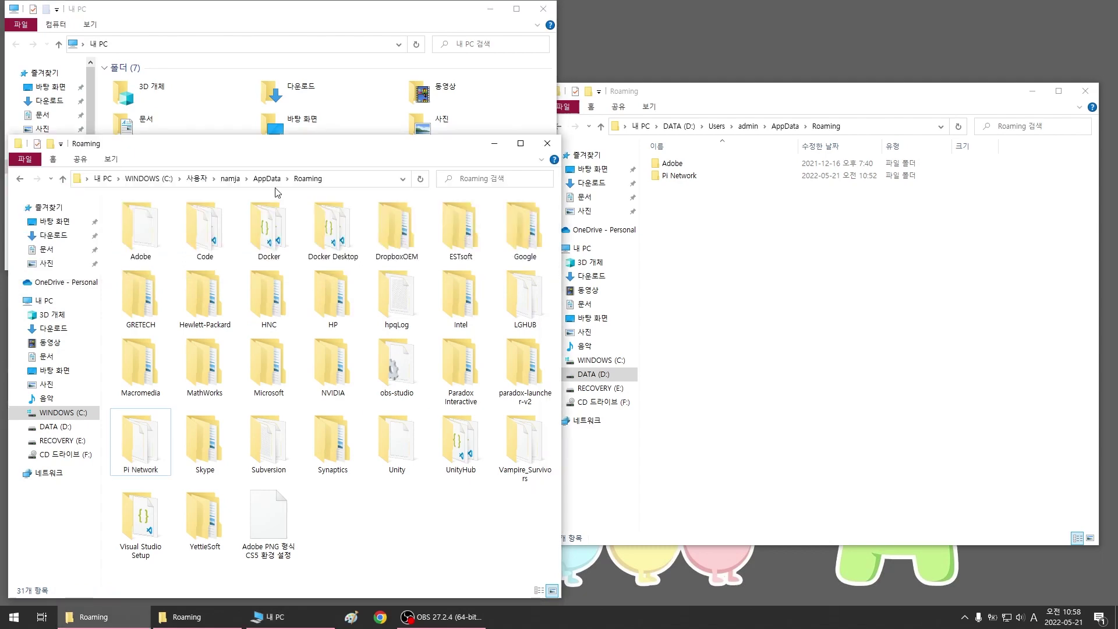
pyautogui.moveTo(334, 136); pyautogui.dragTo(346, 230)
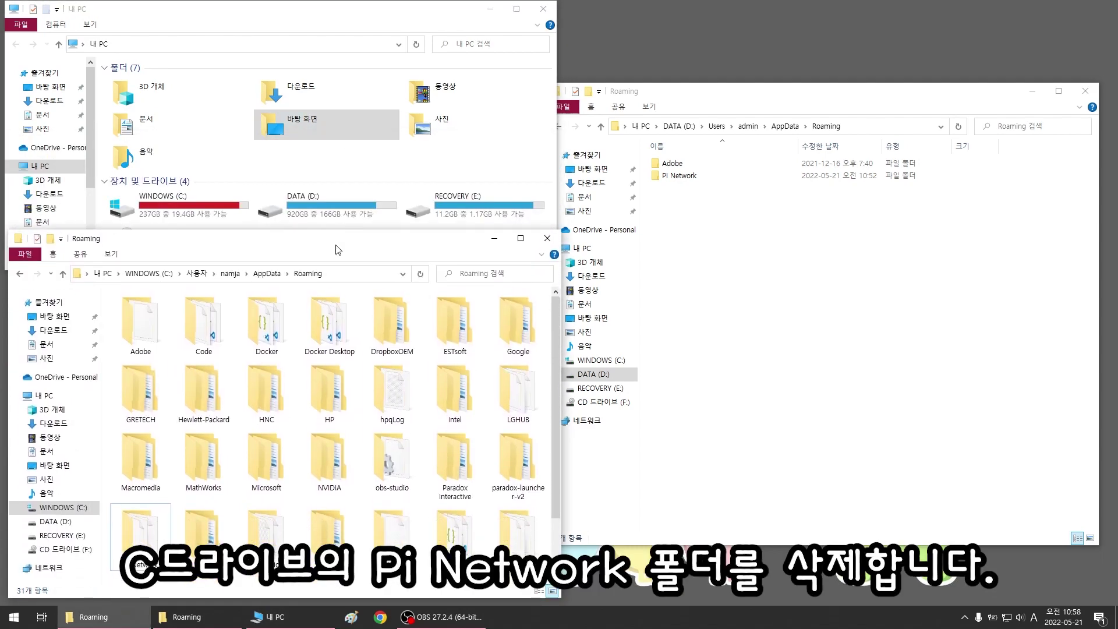
# Delete the original Pi Network folder from the C: drive's Roaming folder and check the drive capacities
pyautogui.click(125, 547)
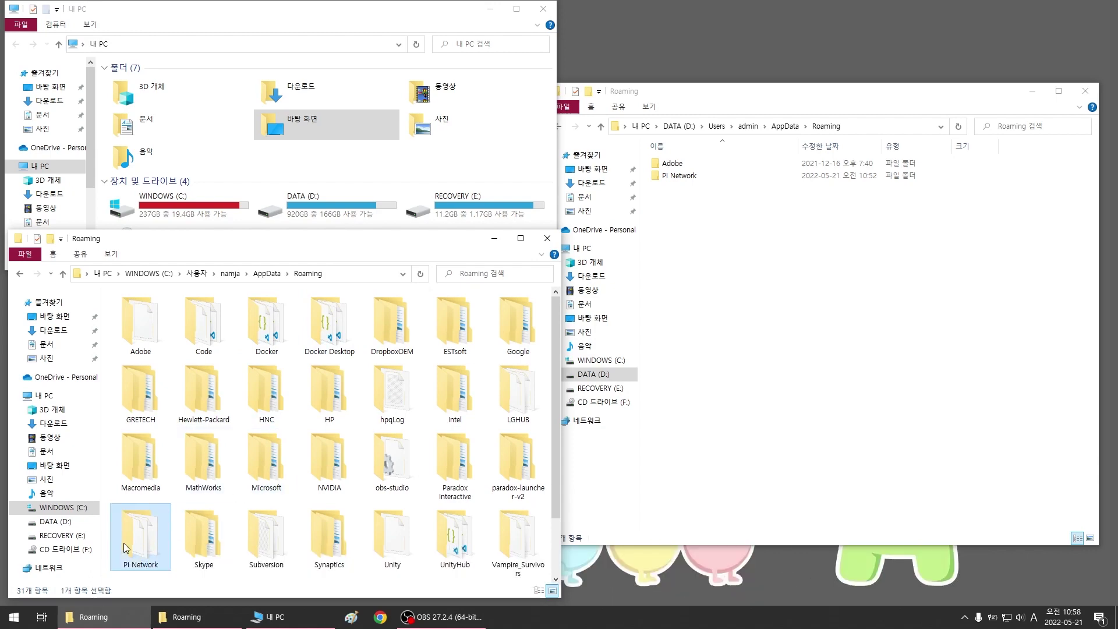
pyautogui.rightClick(140, 543)
pyautogui.click(170, 498)
pyautogui.press('Return')
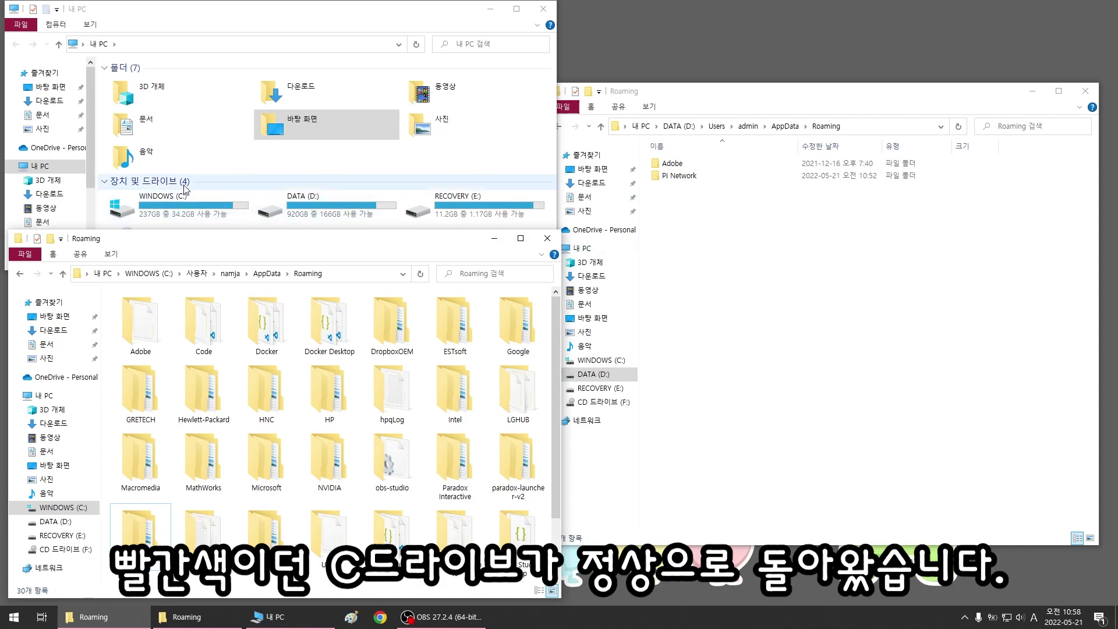
pyautogui.moveTo(290, 15); pyautogui.dragTo(295, 65)
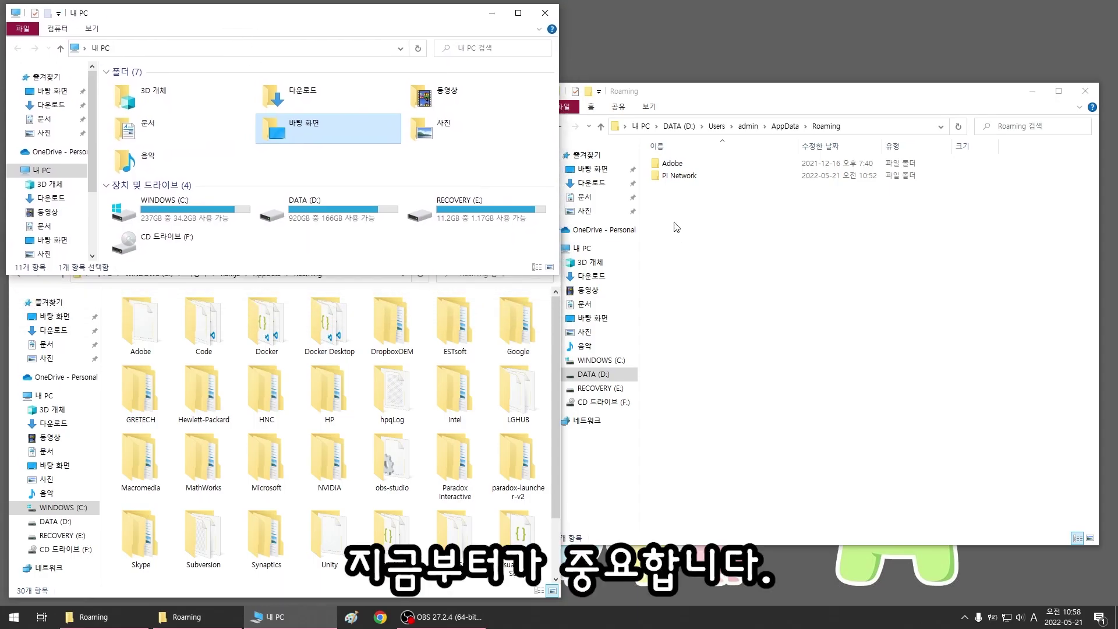
# Set the Pi Network folder in D:\Users\admin\AppData\Roaming as the link source (링크소스 선택)
pyautogui.click(690, 201)
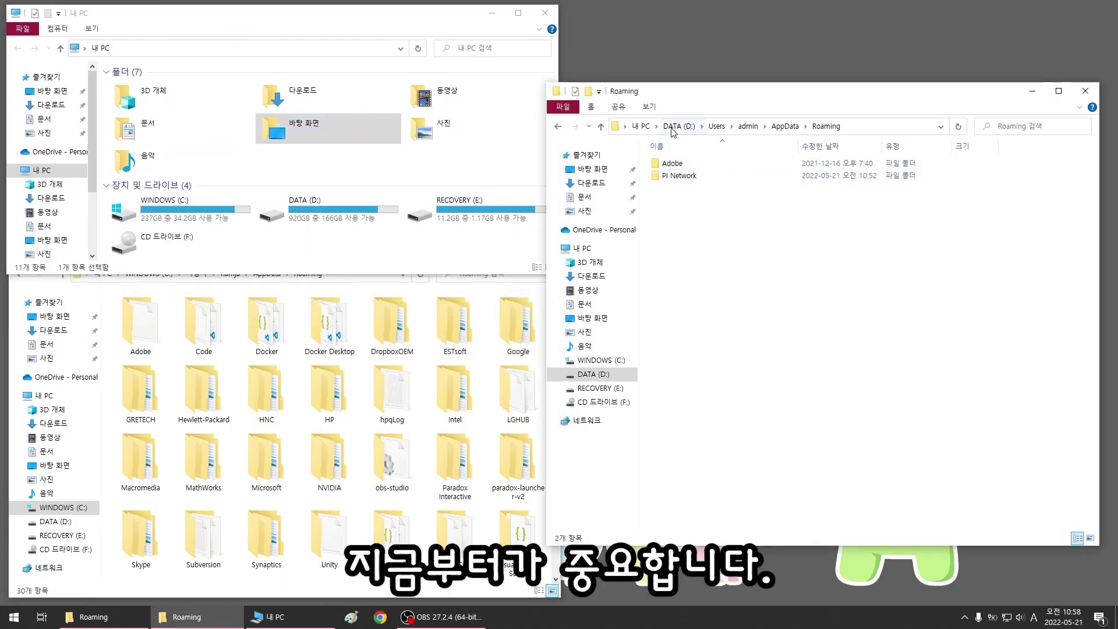
pyautogui.rightClick(681, 180)
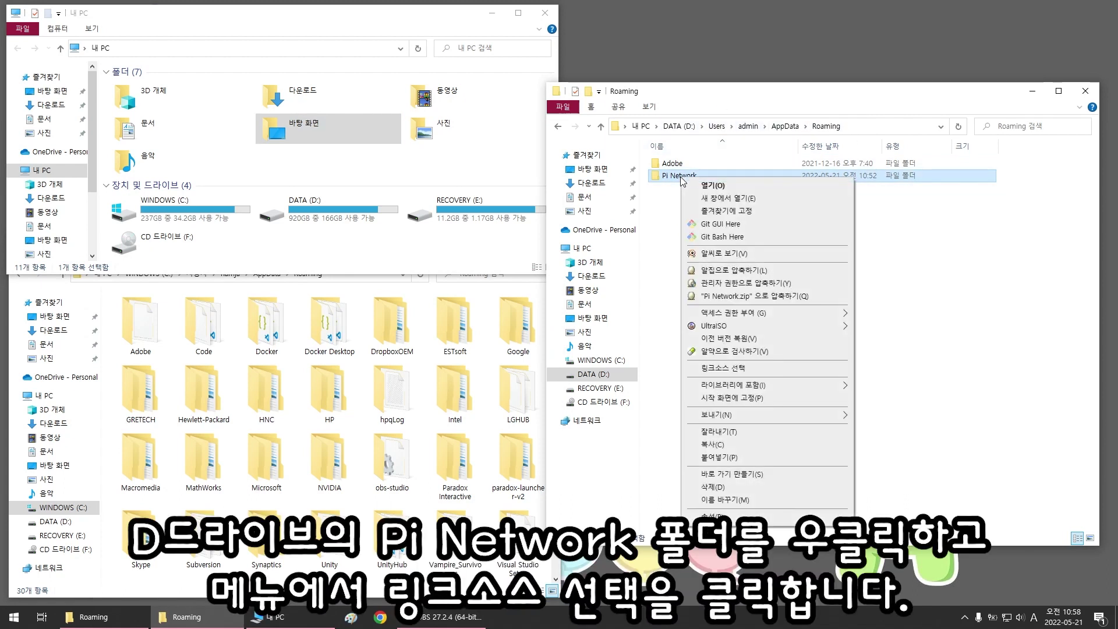
pyautogui.click(742, 366)
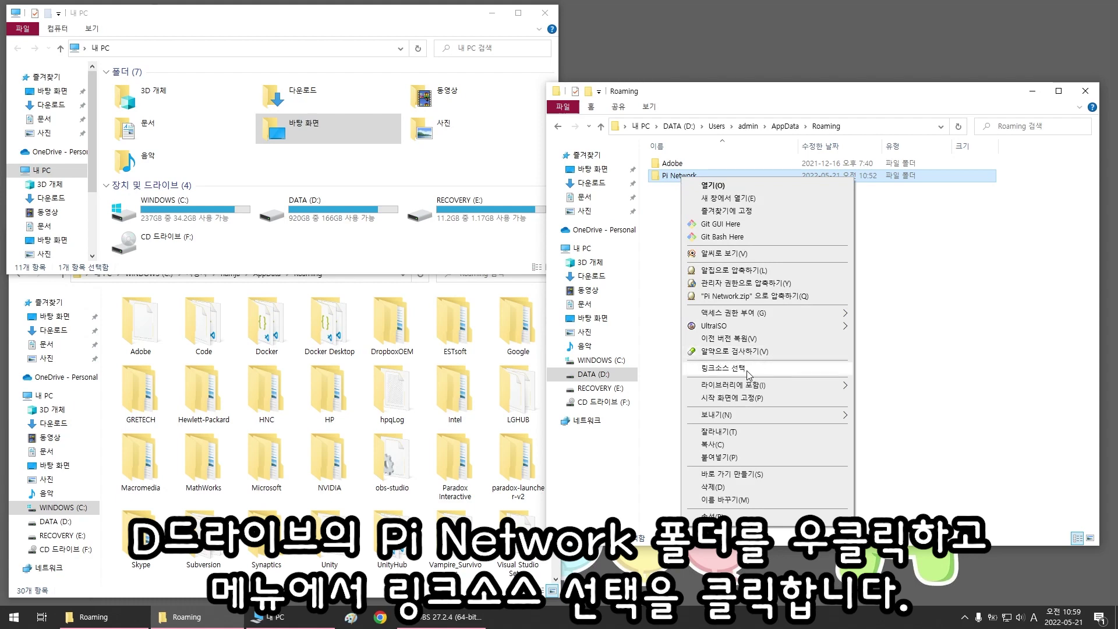
pyautogui.click(753, 371)
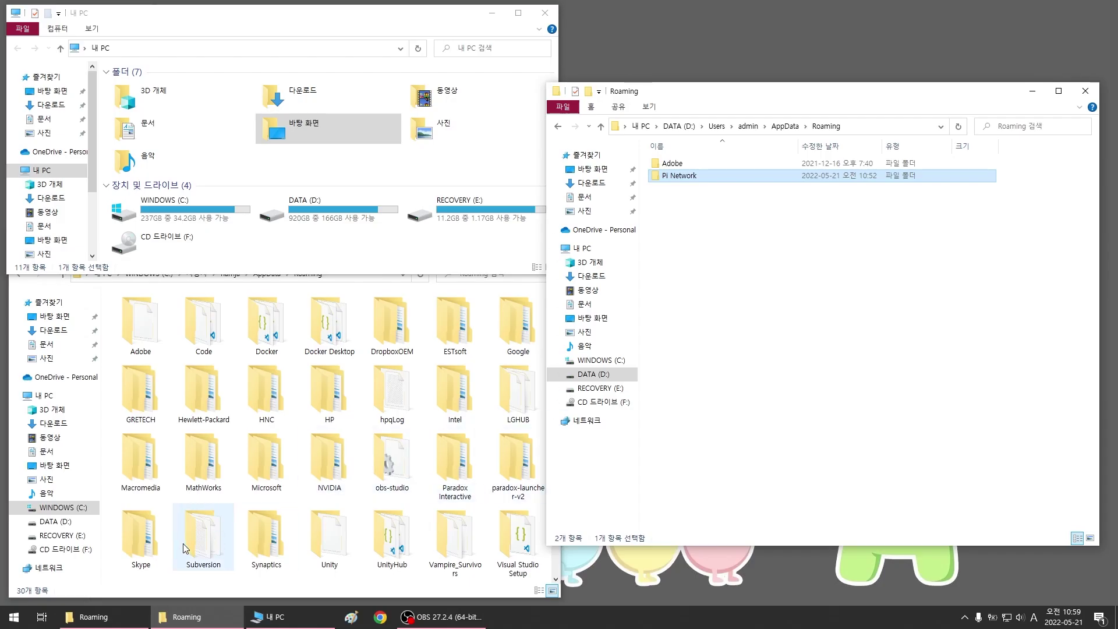
# Create a junction (정션) to the chosen Pi Network link source in the C: drive's AppData\Roaming folder
pyautogui.click(242, 501)
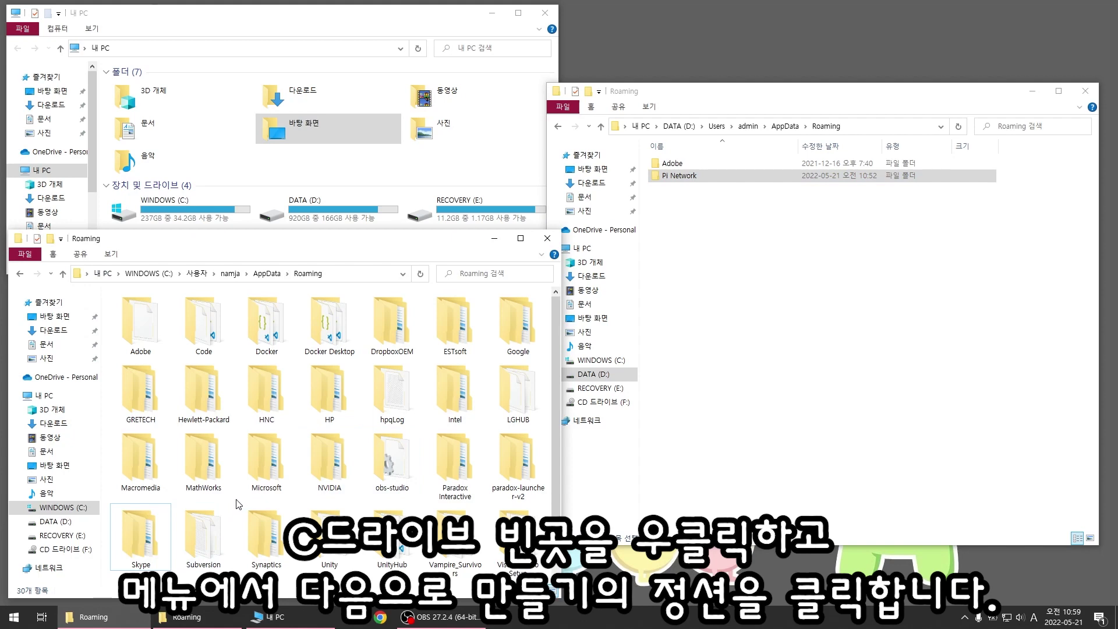
pyautogui.rightClick(237, 500)
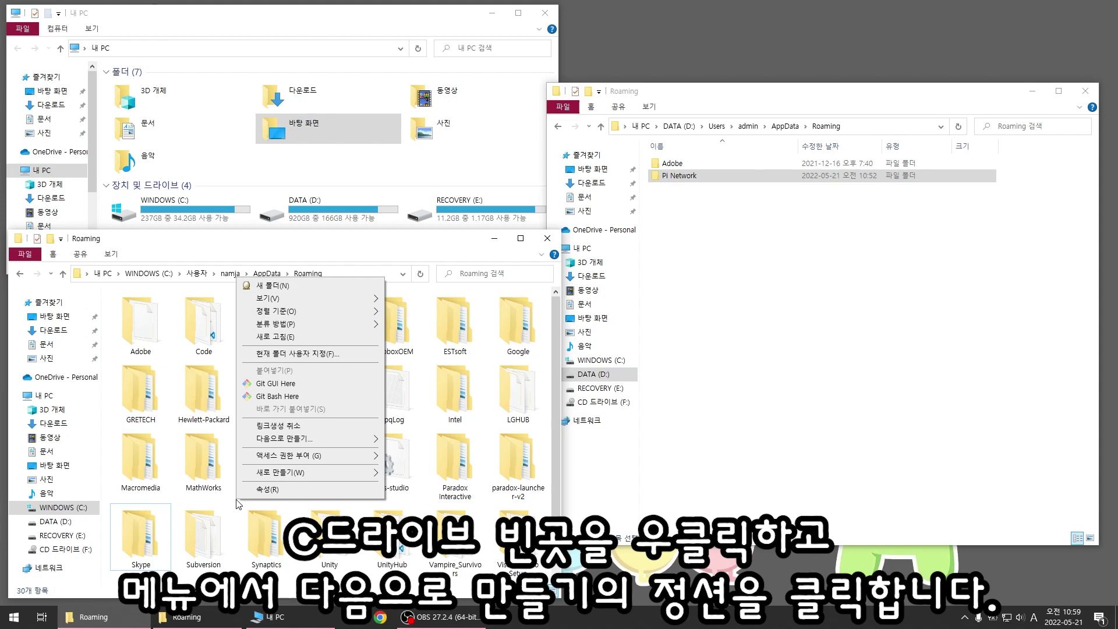
pyautogui.moveTo(308, 444)
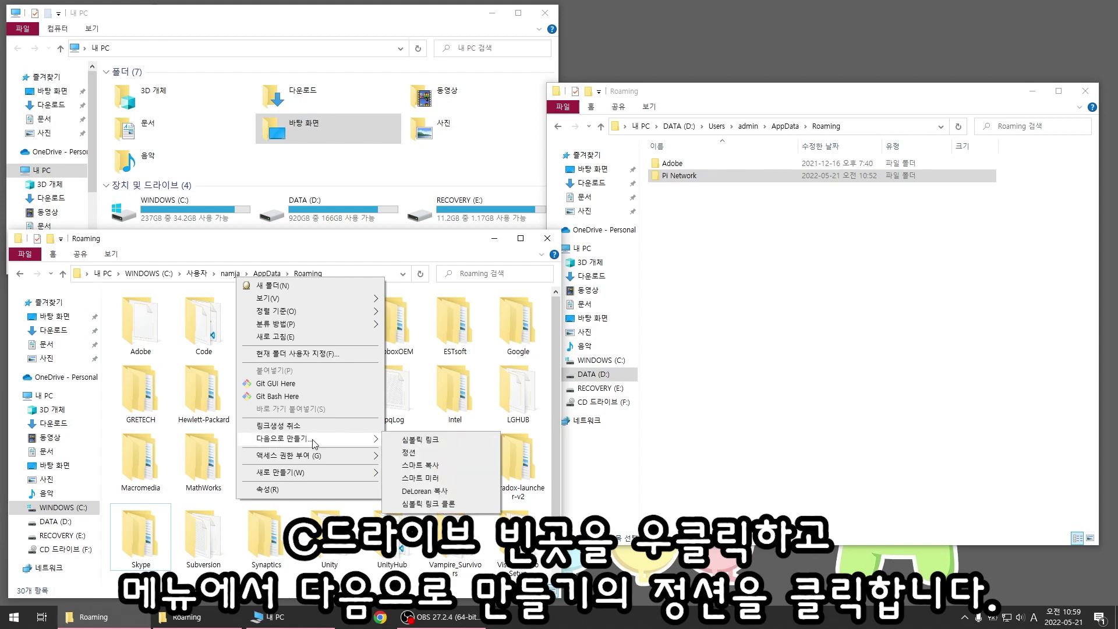
pyautogui.click(422, 458)
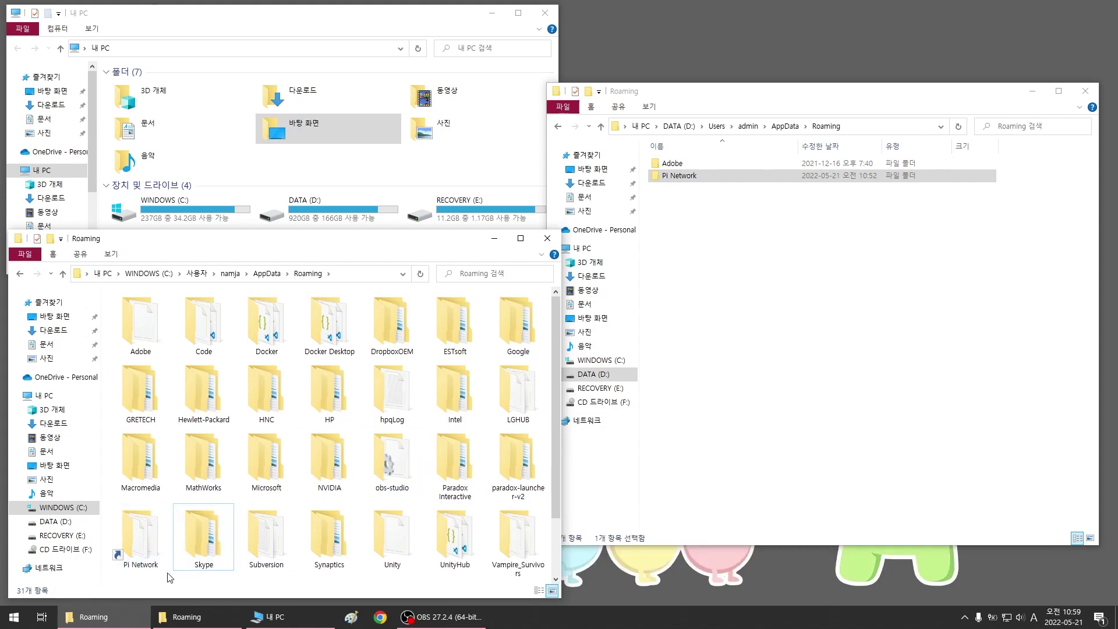
# Open the Pi Network junction in the C: drive's Roaming folder to check its contents
pyautogui.click(144, 534)
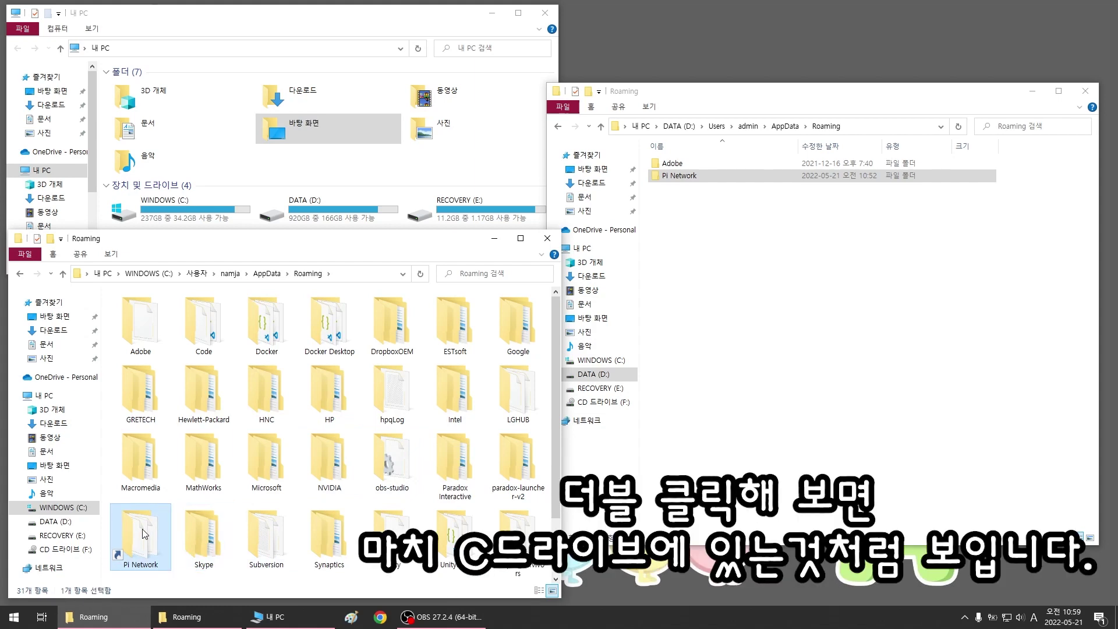
pyautogui.doubleClick(142, 539)
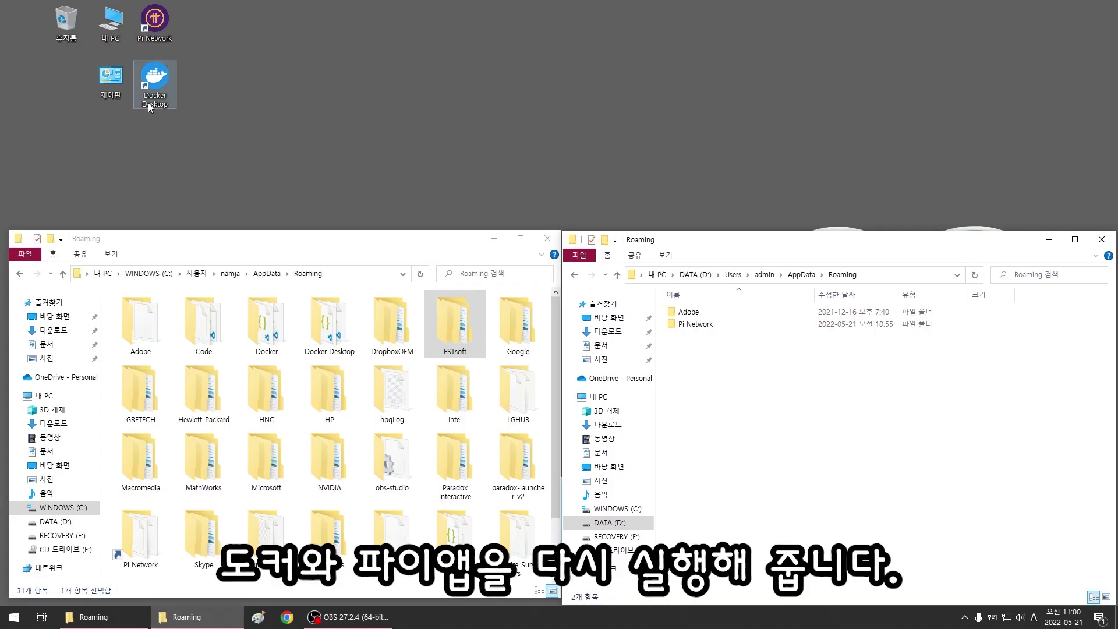
# Launch Docker Desktop and the Pi Network app from the desktop, and bring up the Pi Node screen
pyautogui.click(158, 88)
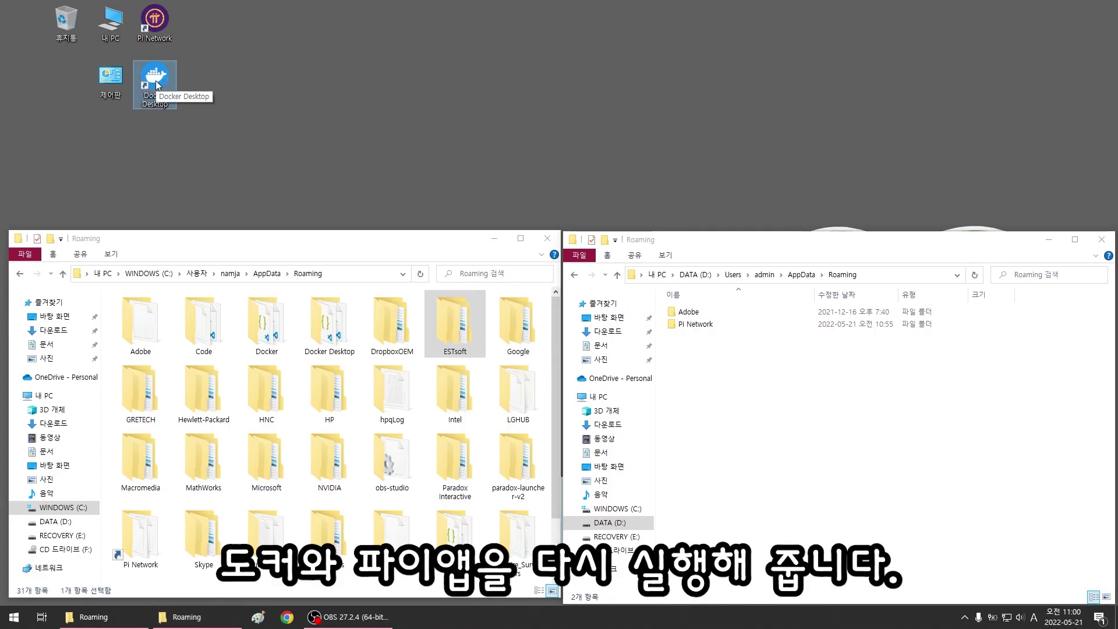
pyautogui.doubleClick(158, 85)
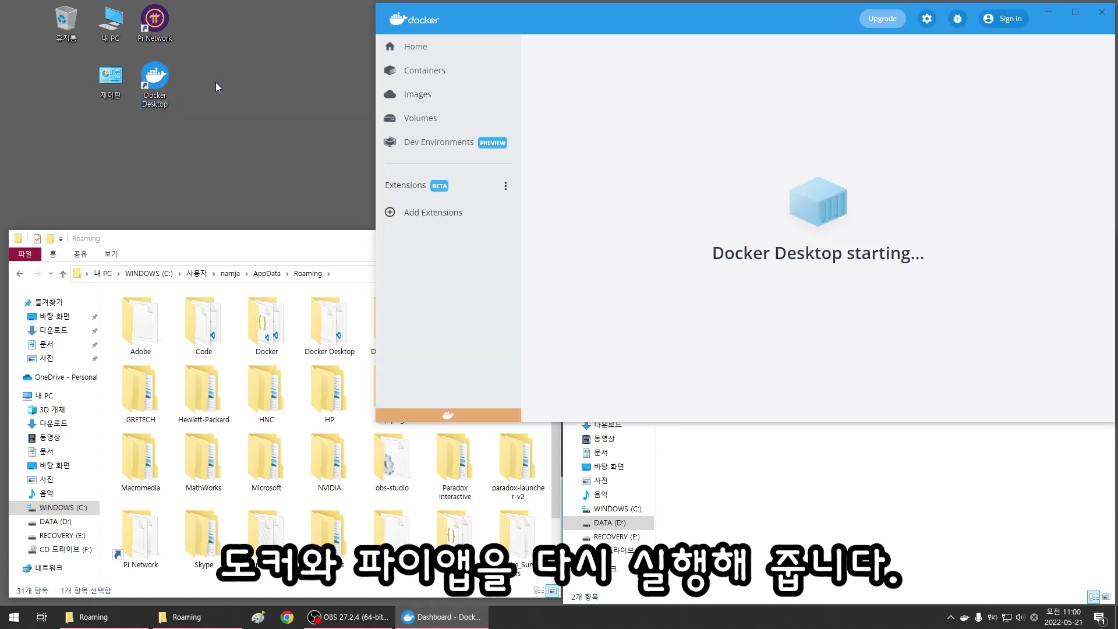
pyautogui.click(153, 25)
pyautogui.doubleClick(155, 26)
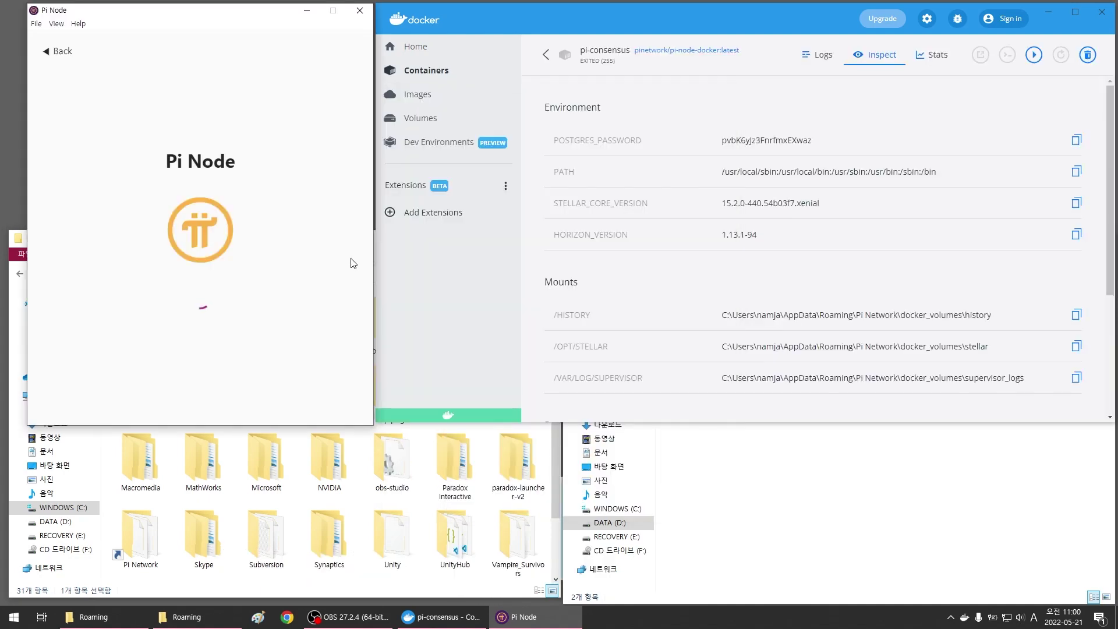
pyautogui.click(205, 260)
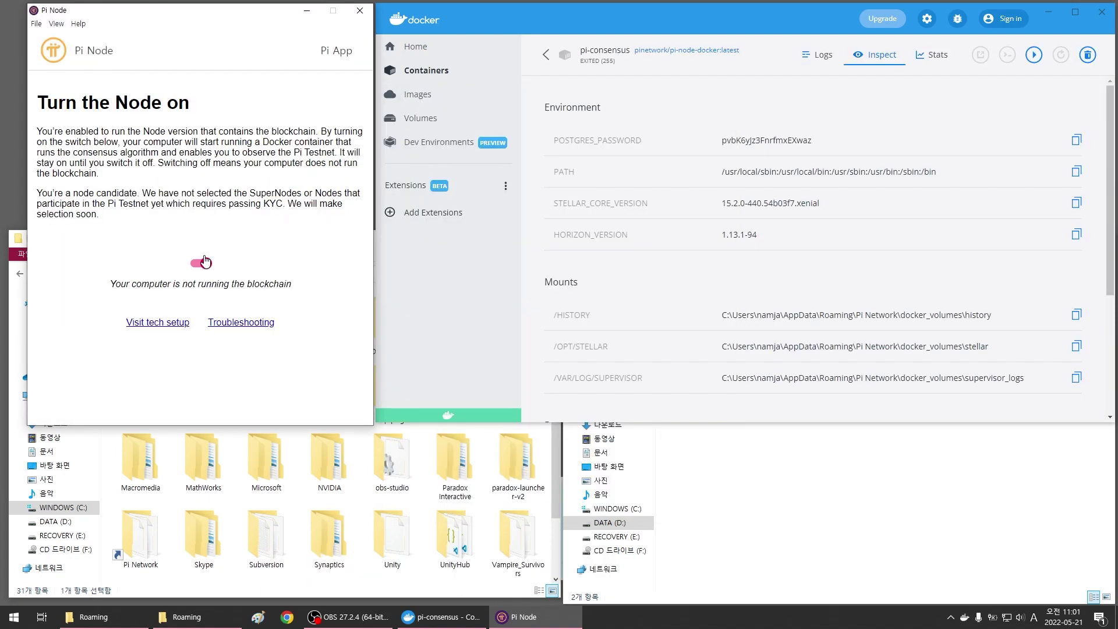
# Run the router port check for ports 31400 to 31409 in the Pi Node's tech setup and continue back to the node screen
pyautogui.click(158, 322)
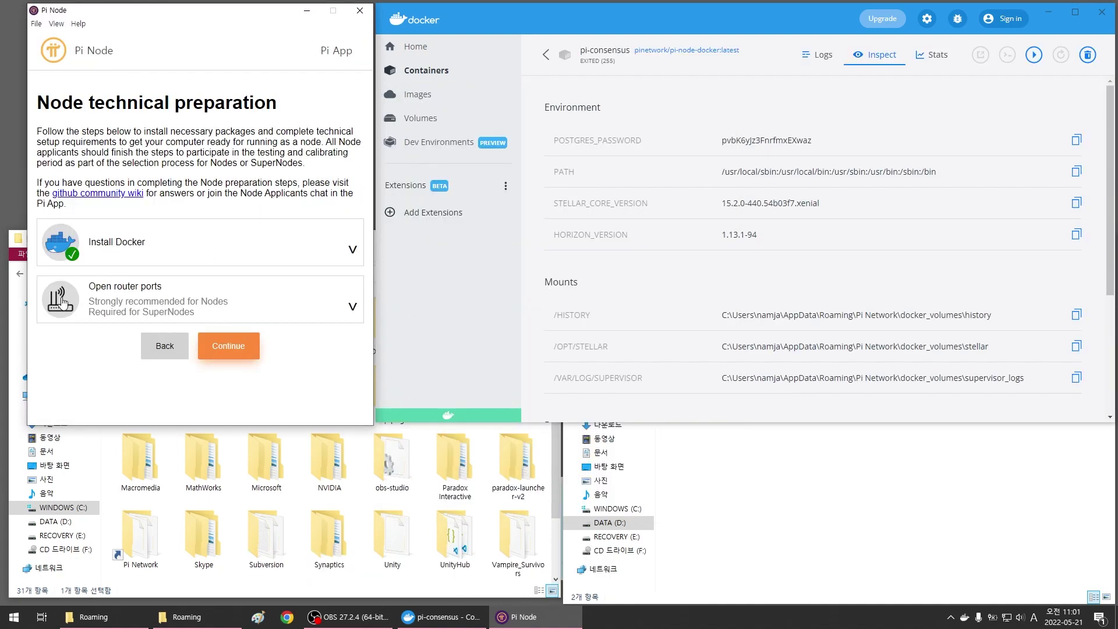
pyautogui.click(221, 357)
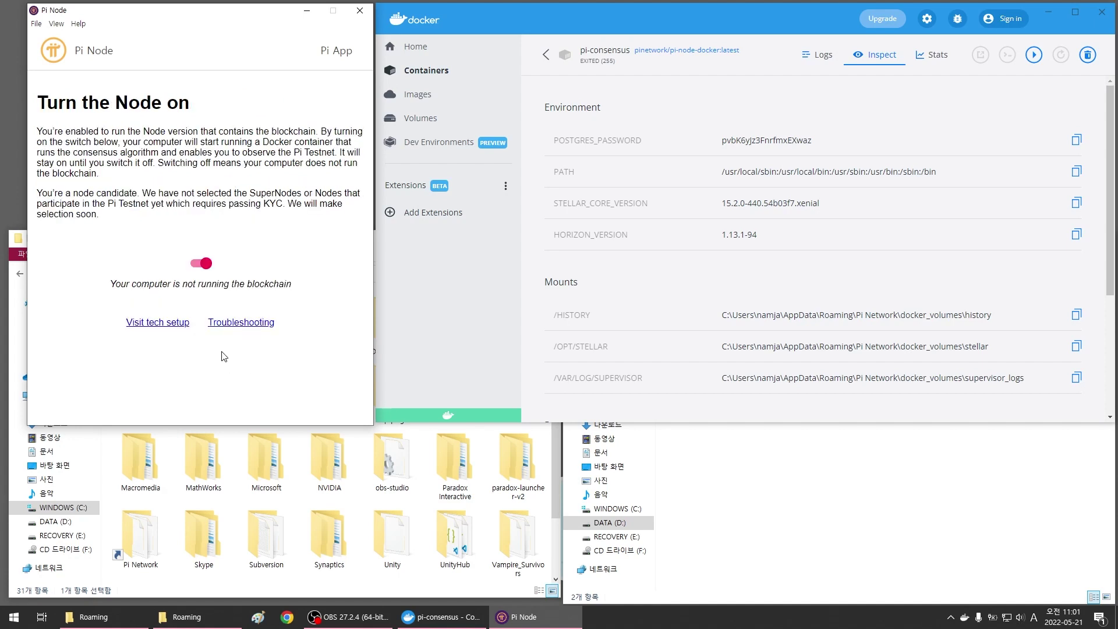
pyautogui.click(158, 322)
pyautogui.click(163, 304)
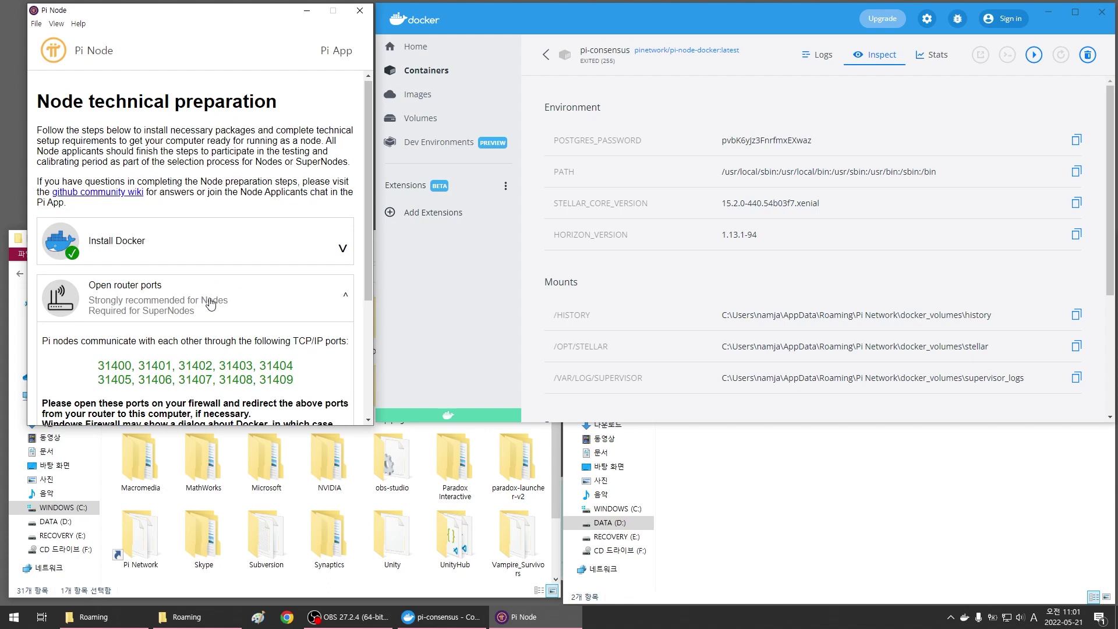
pyautogui.scroll(-2, 292, 280)
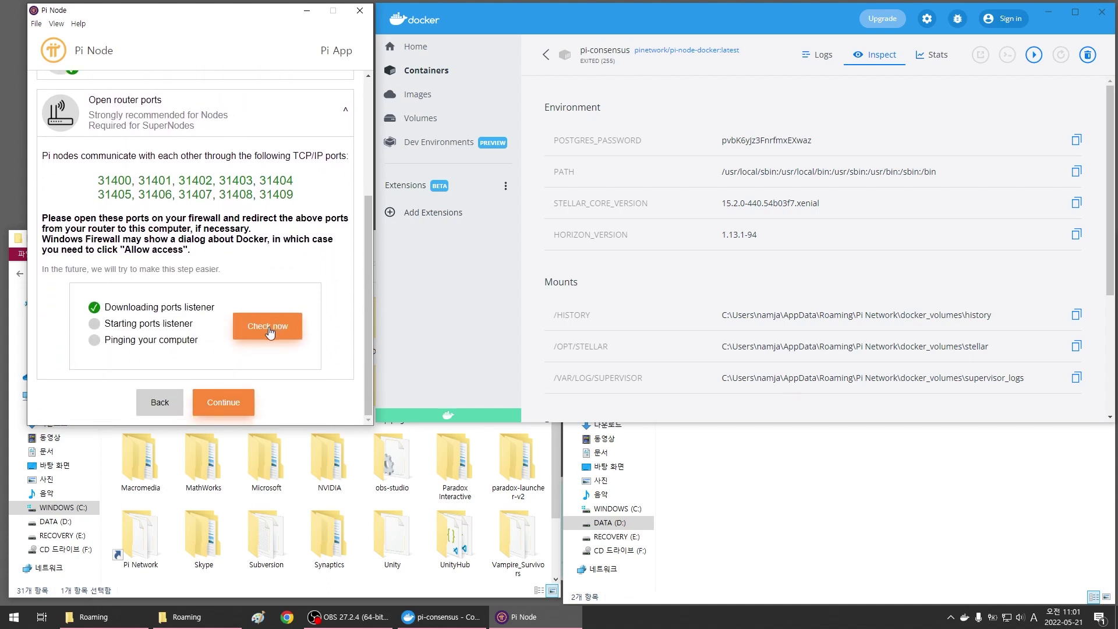
pyautogui.click(263, 340)
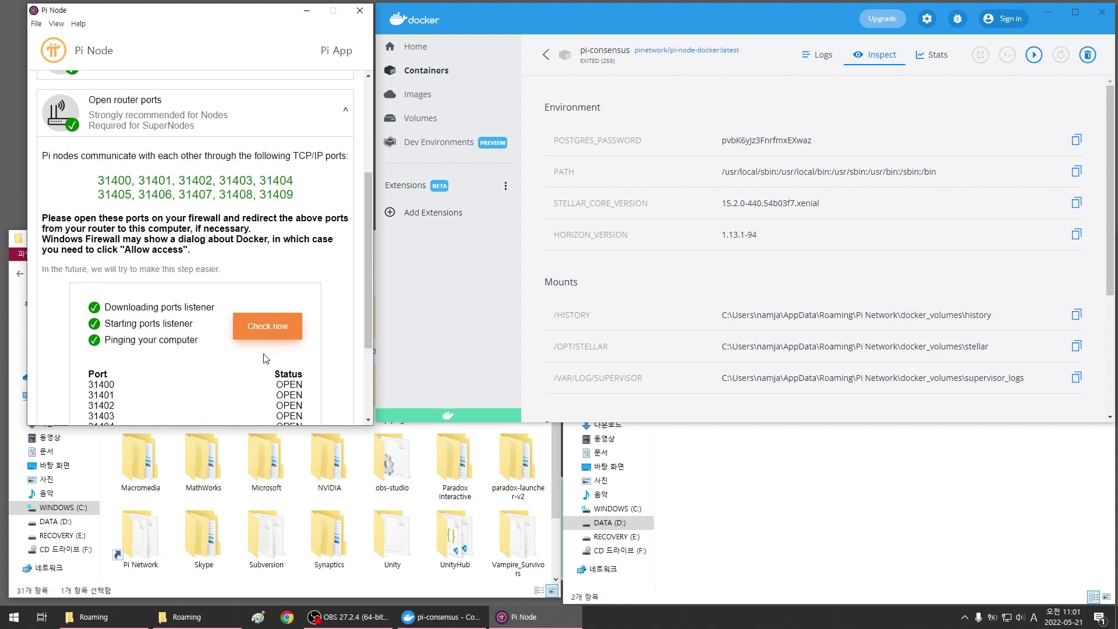
pyautogui.scroll(-2, 262, 350)
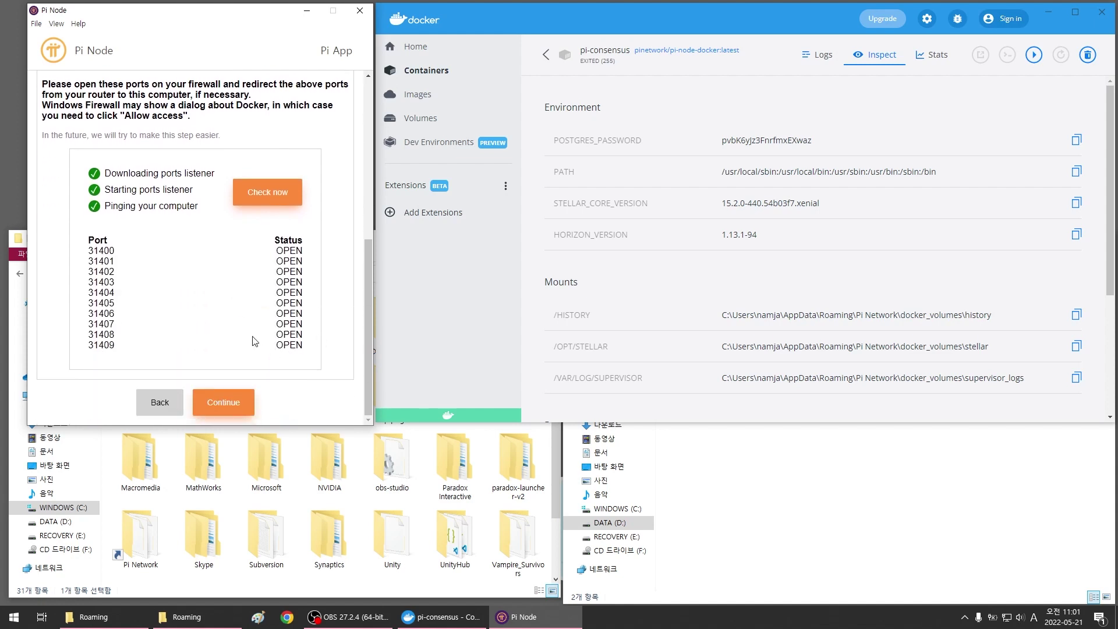
pyautogui.click(228, 406)
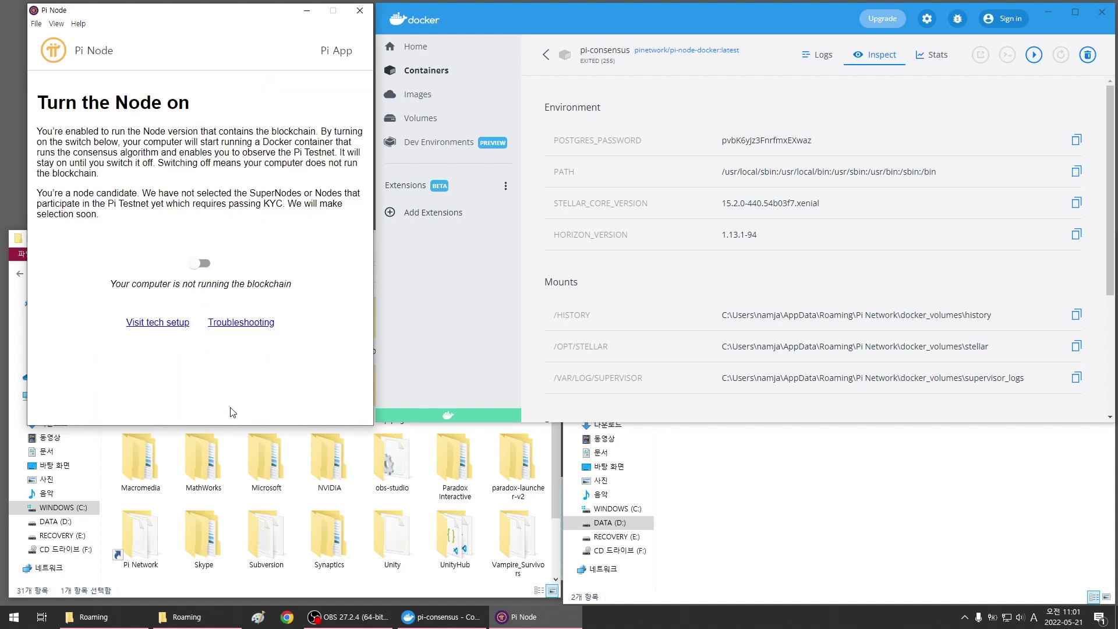
# Turn the node on and review the Docker and router port status on the Node technical preparation page
pyautogui.click(197, 269)
pyautogui.click(163, 323)
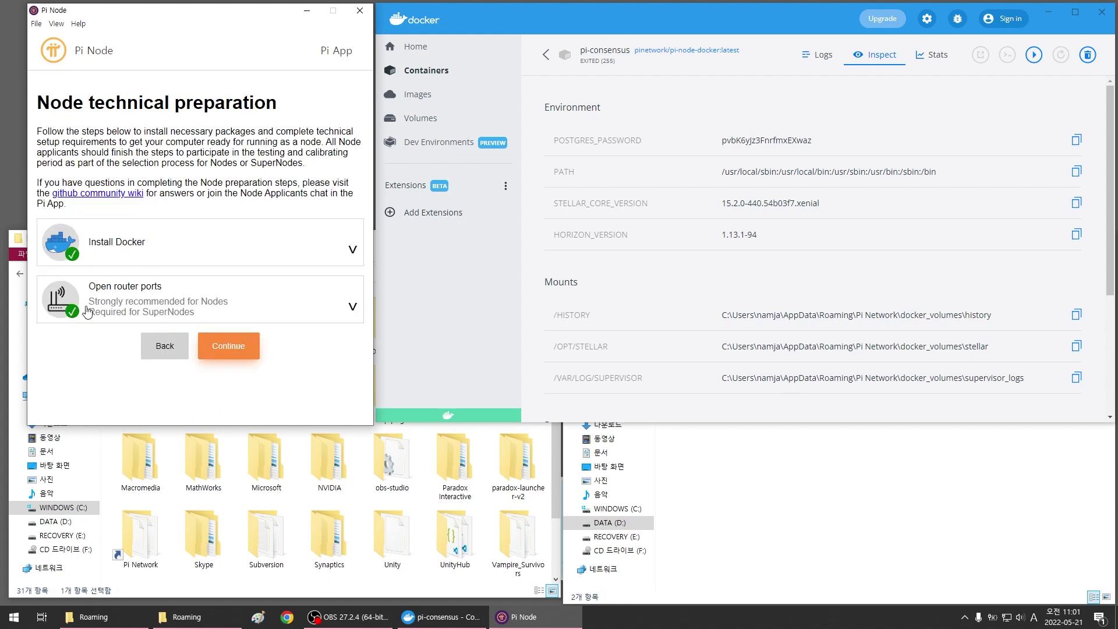
pyautogui.click(251, 362)
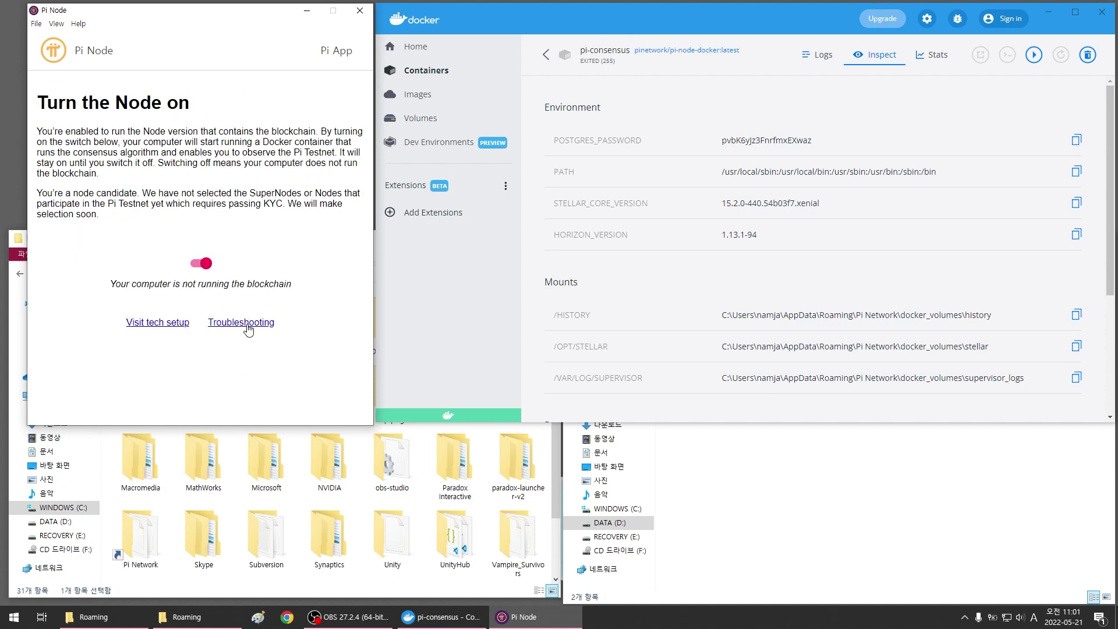
# Examine the consensus container status in the Pi Node's Troubleshooting diagnostics and in Docker's container list
pyautogui.click(248, 324)
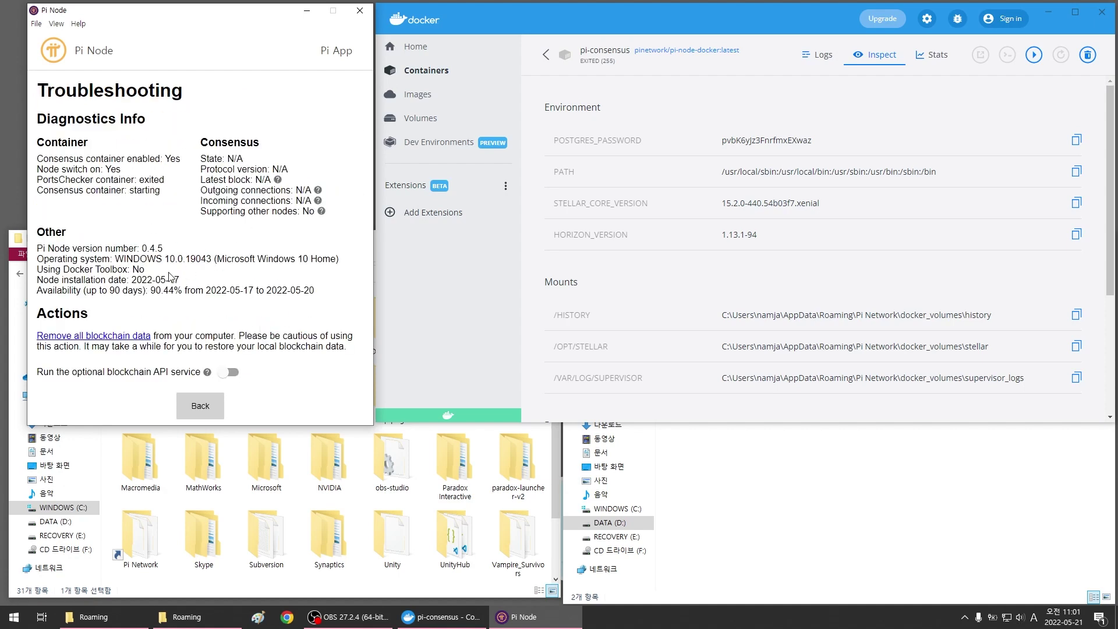
pyautogui.click(431, 68)
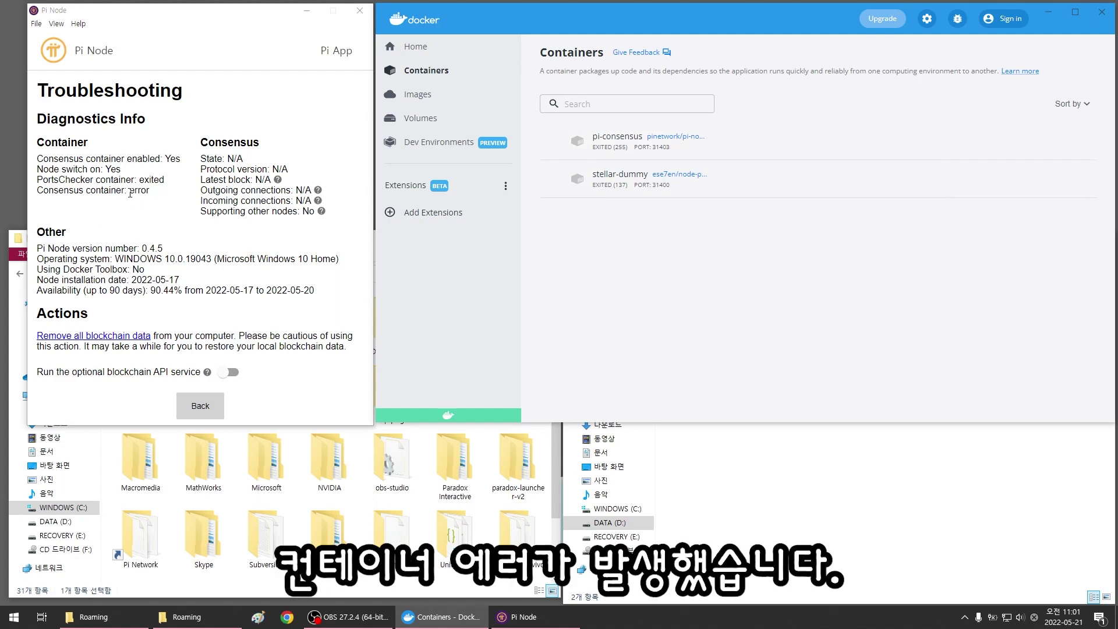
pyautogui.moveTo(130, 193); pyautogui.dragTo(158, 198)
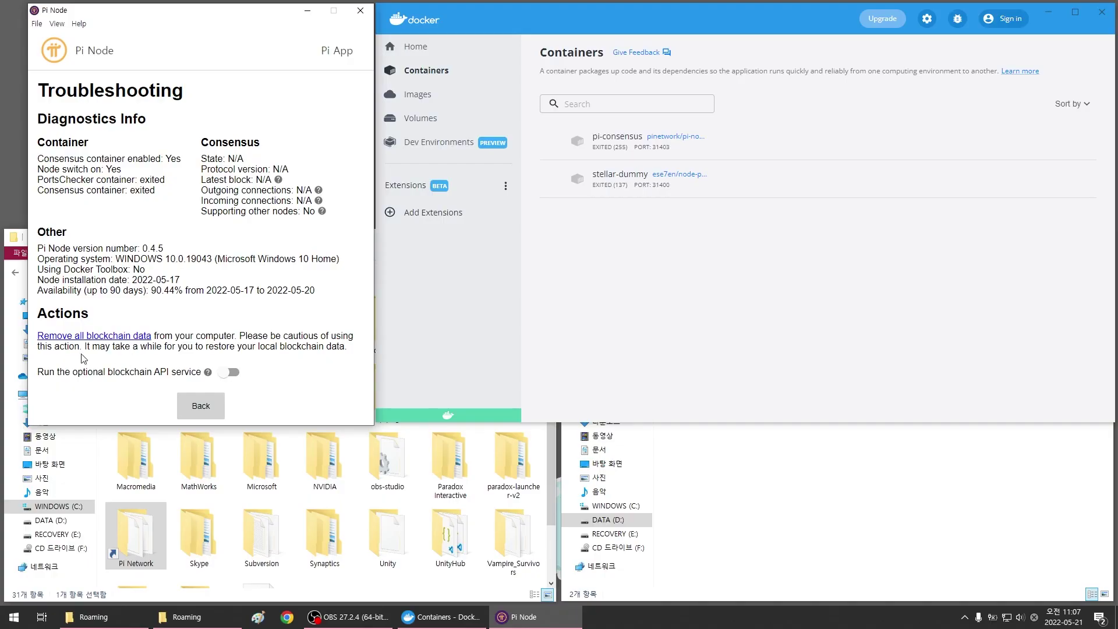
# Remove all blockchain data through the Pi Node's Troubleshooting page, and switch the node back on
pyautogui.click(106, 337)
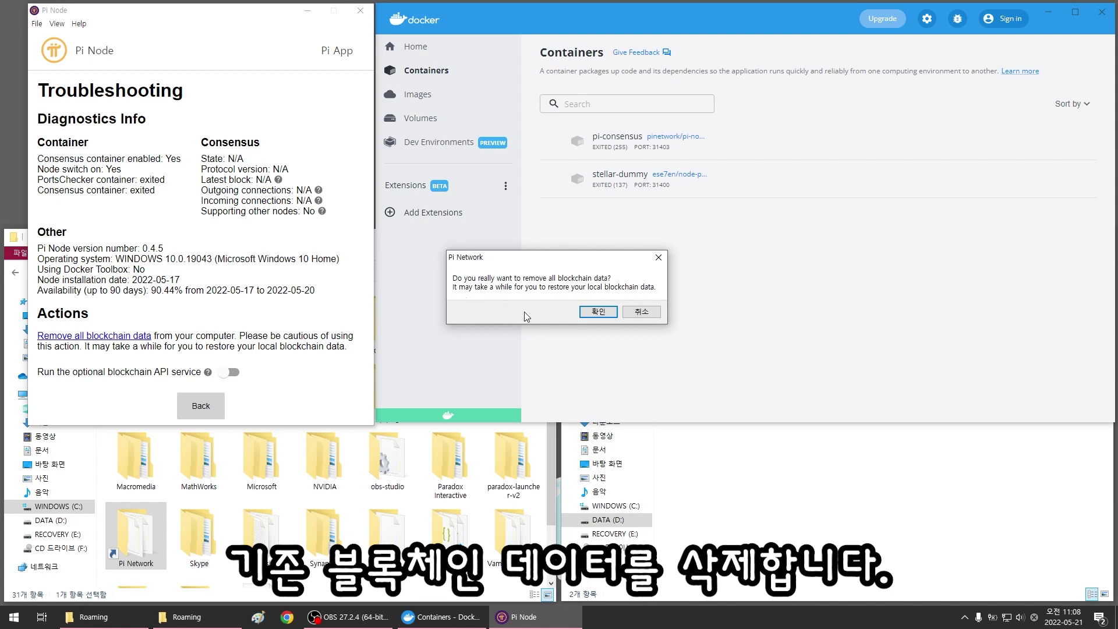
pyautogui.click(604, 314)
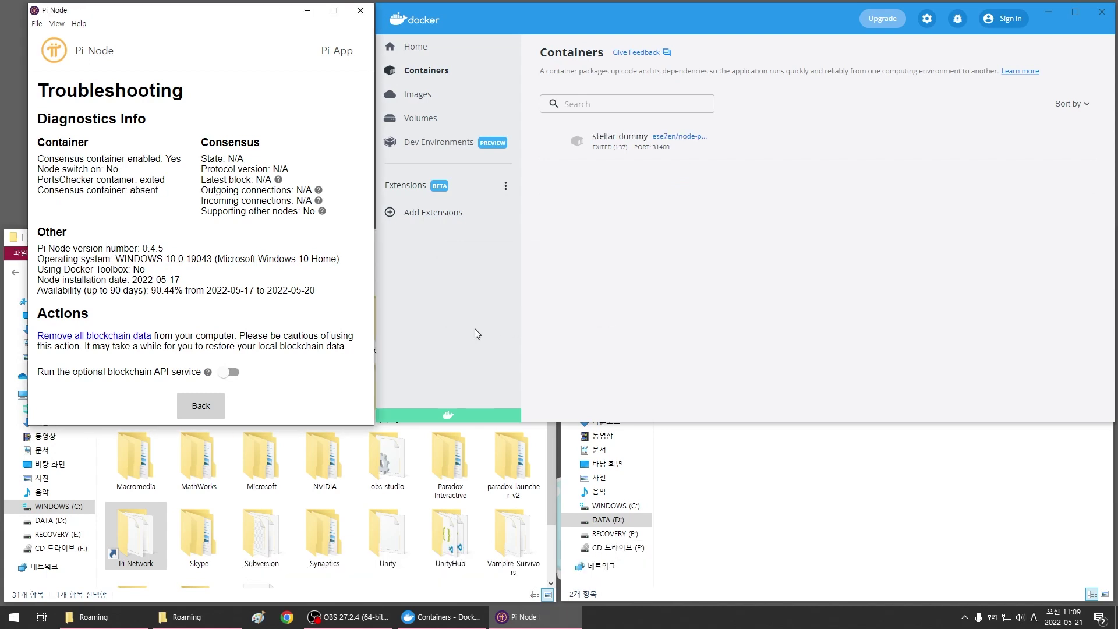
pyautogui.click(203, 408)
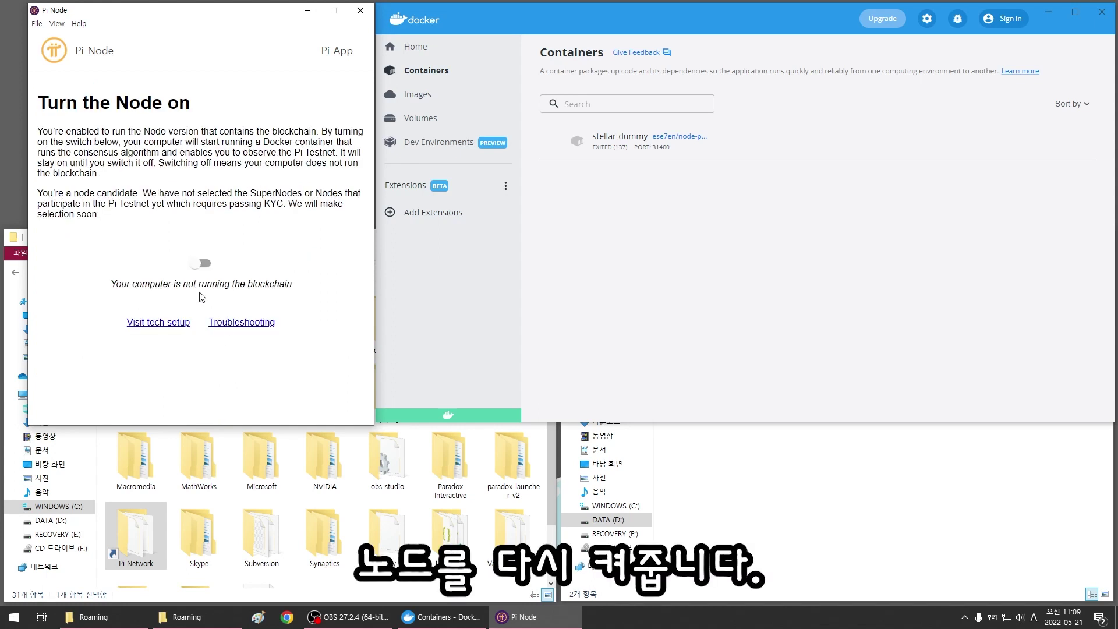
pyautogui.click(202, 264)
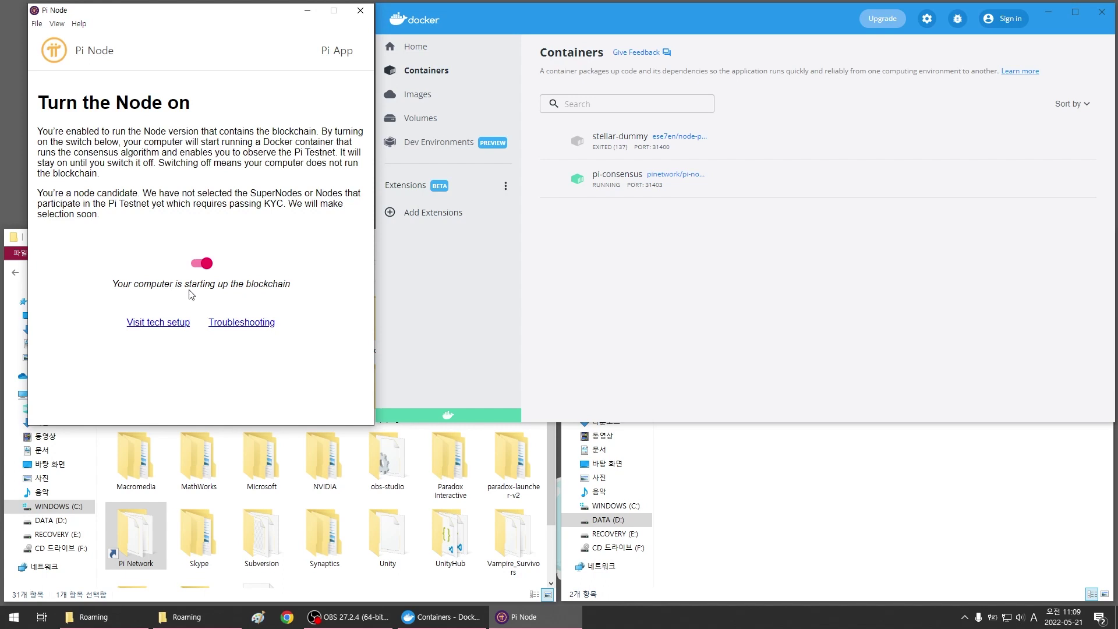
# Reopen the Troubleshooting diagnostics and check the status of the consensus container
pyautogui.click(241, 324)
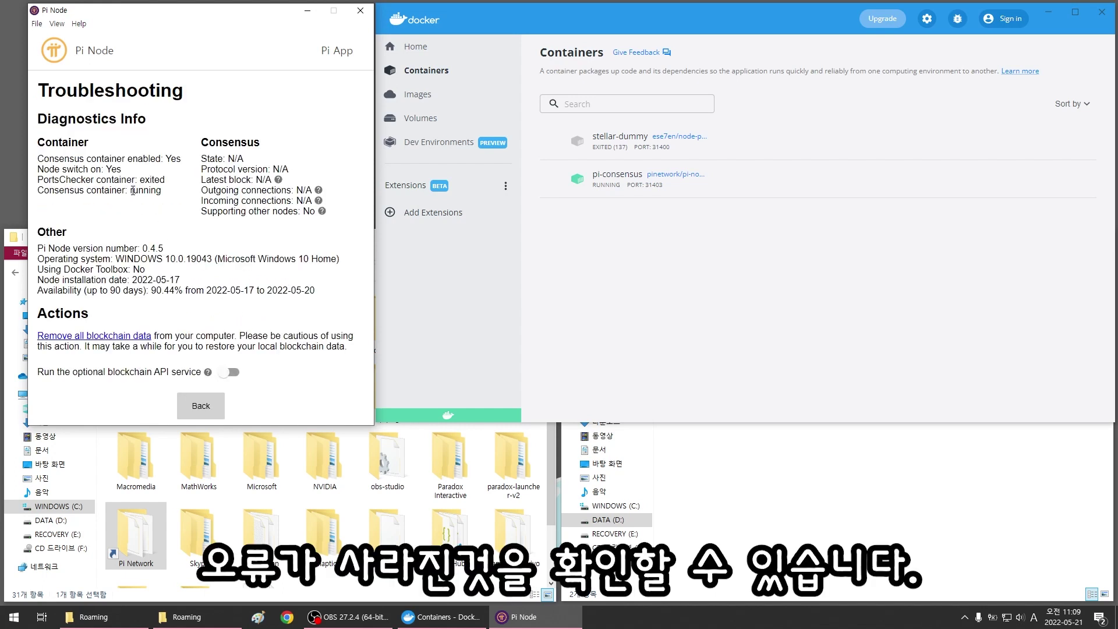
pyautogui.moveTo(131, 191); pyautogui.dragTo(170, 194)
pyautogui.click(165, 214)
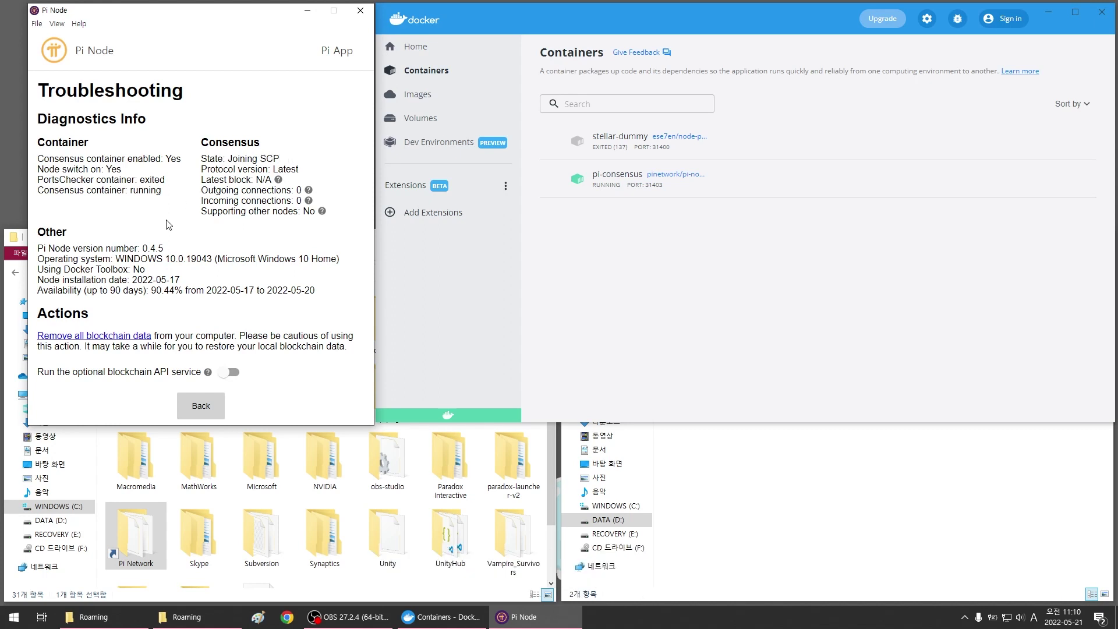
# Examine the consensus state and outgoing connections in Troubleshooting, and check the block sync progress on the node screen
pyautogui.click(201, 407)
pyautogui.click(211, 344)
pyautogui.moveTo(228, 158); pyautogui.dragTo(295, 161)
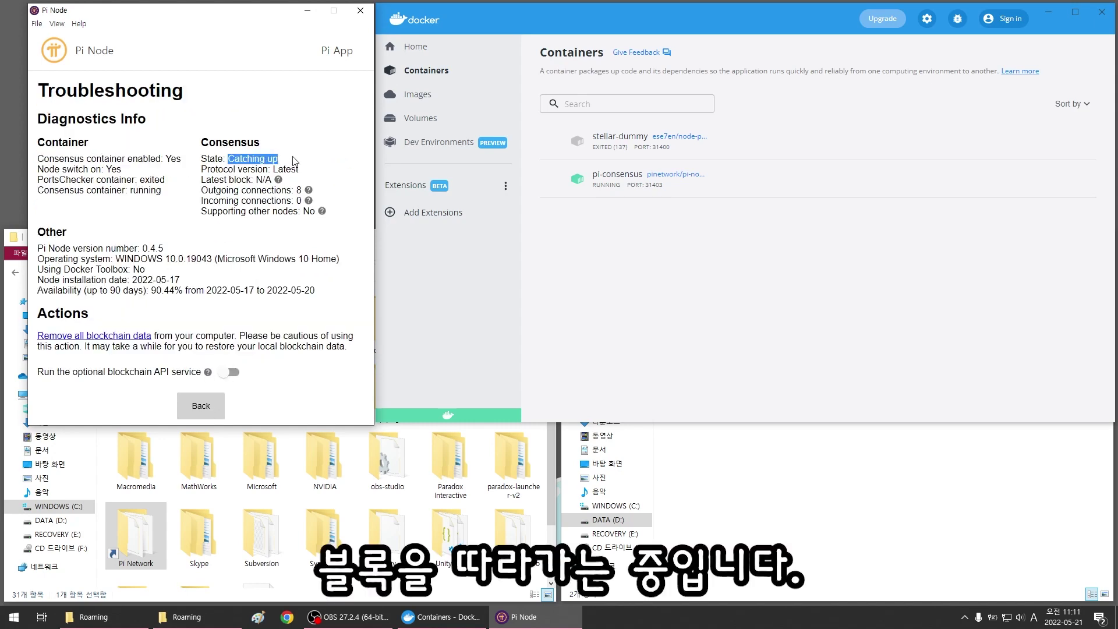
pyautogui.click(301, 160)
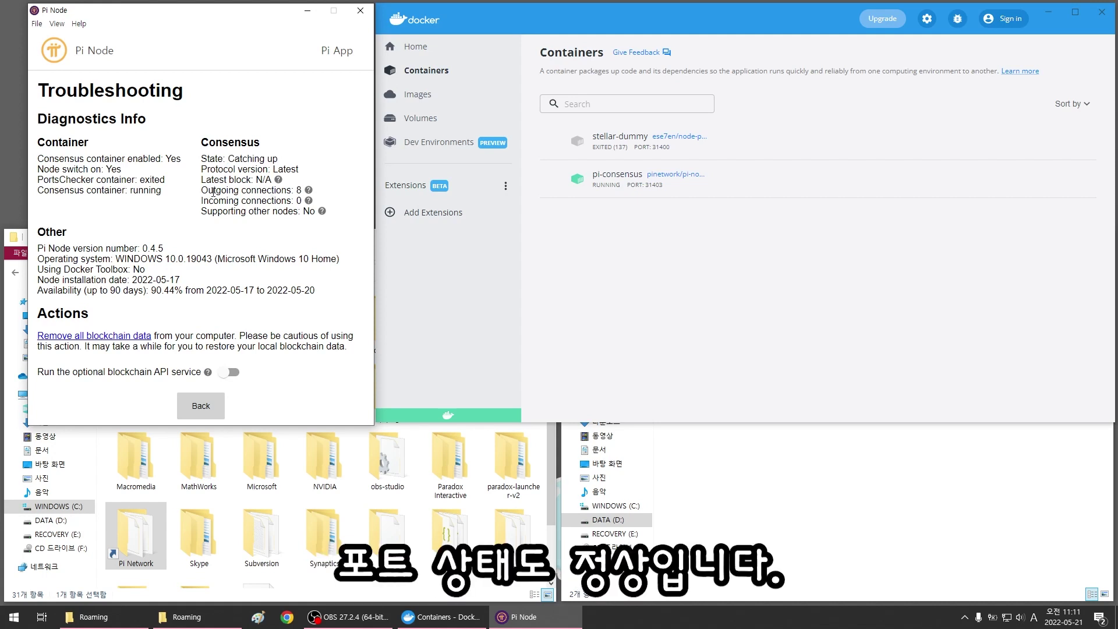
pyautogui.moveTo(191, 192); pyautogui.dragTo(322, 196)
pyautogui.click(322, 196)
pyautogui.moveTo(202, 194); pyautogui.dragTo(324, 194)
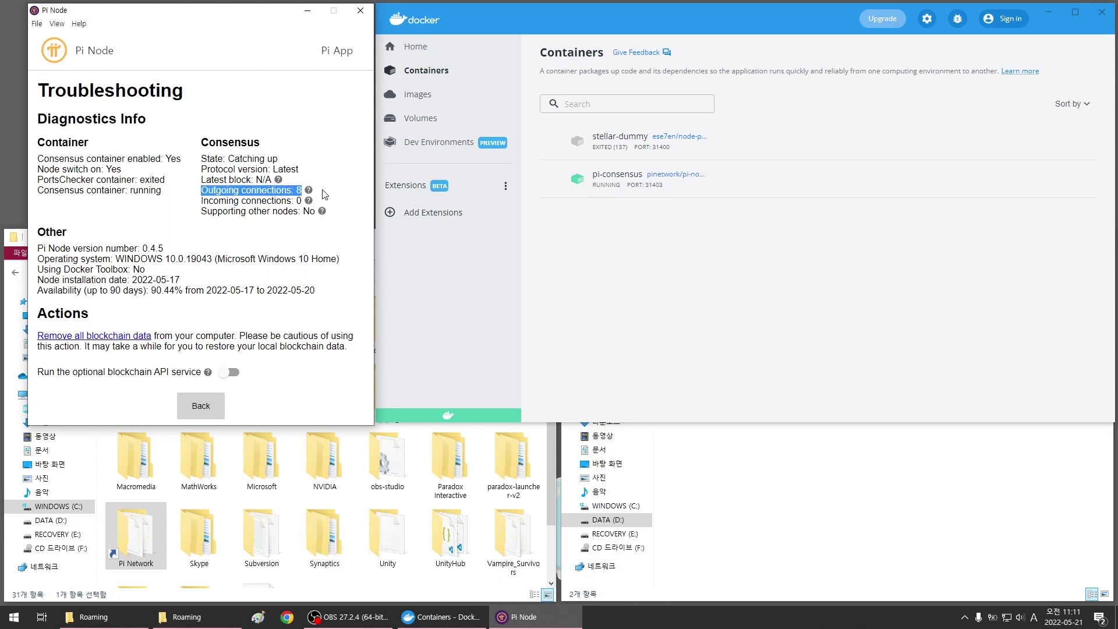
pyautogui.click(323, 194)
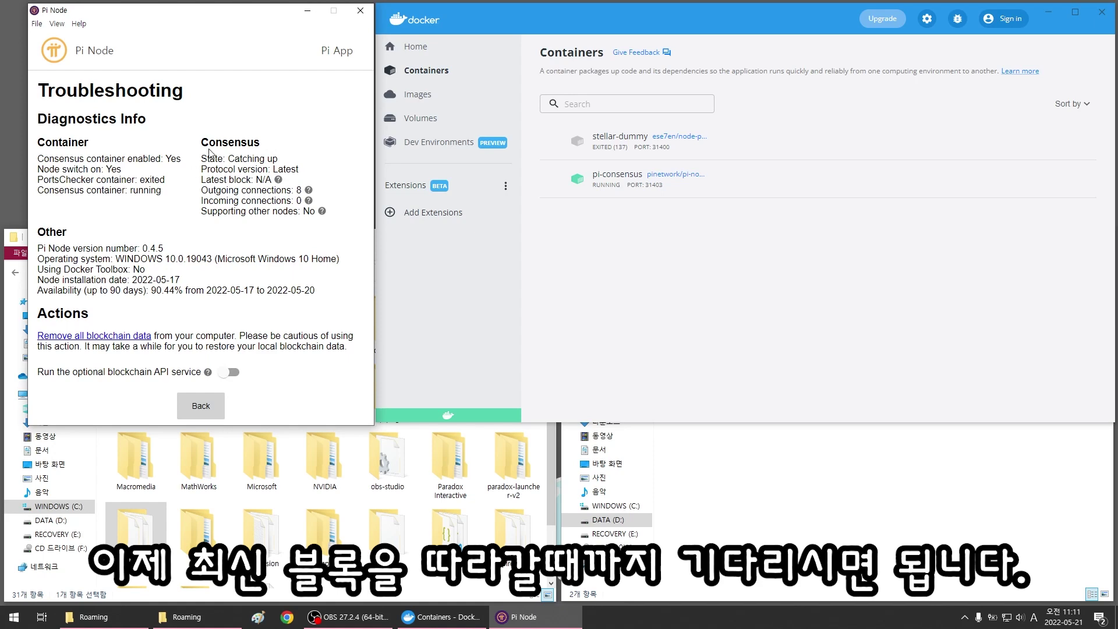
pyautogui.click(201, 410)
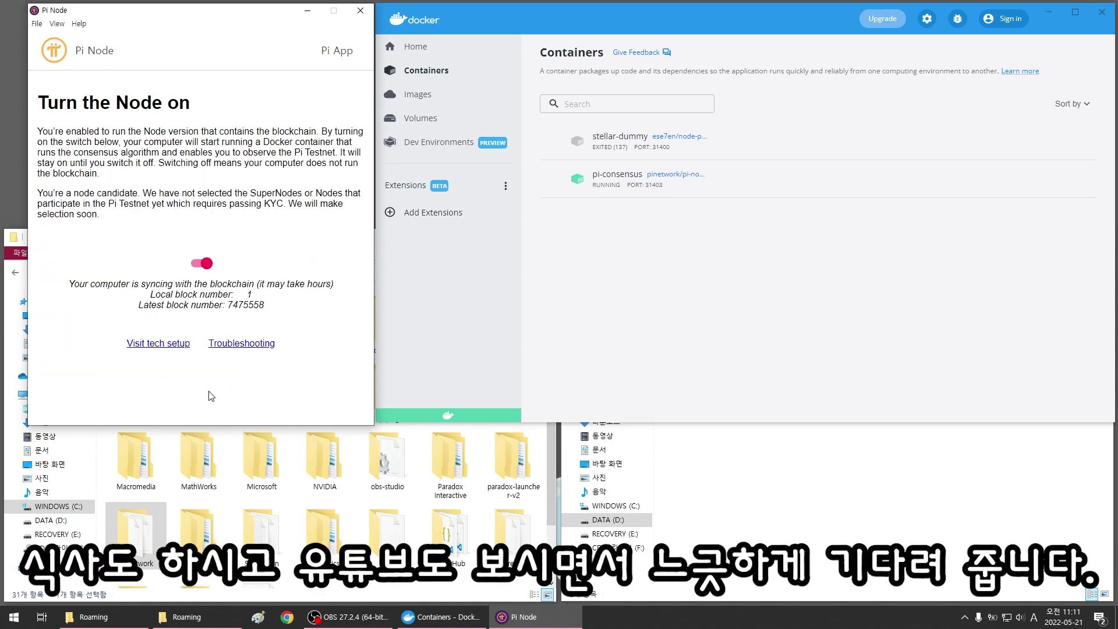
pyautogui.click(257, 345)
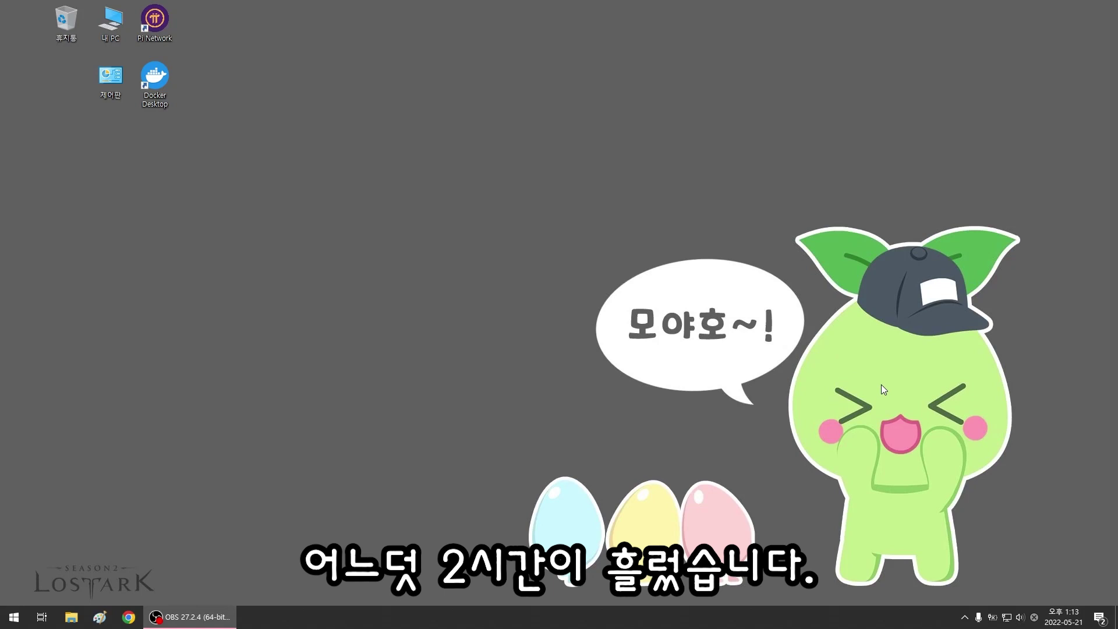
# Bring up the Pi Node app running in the background and examine its Troubleshooting diagnostics, repositioning the window on the desktop
pyautogui.click(965, 618)
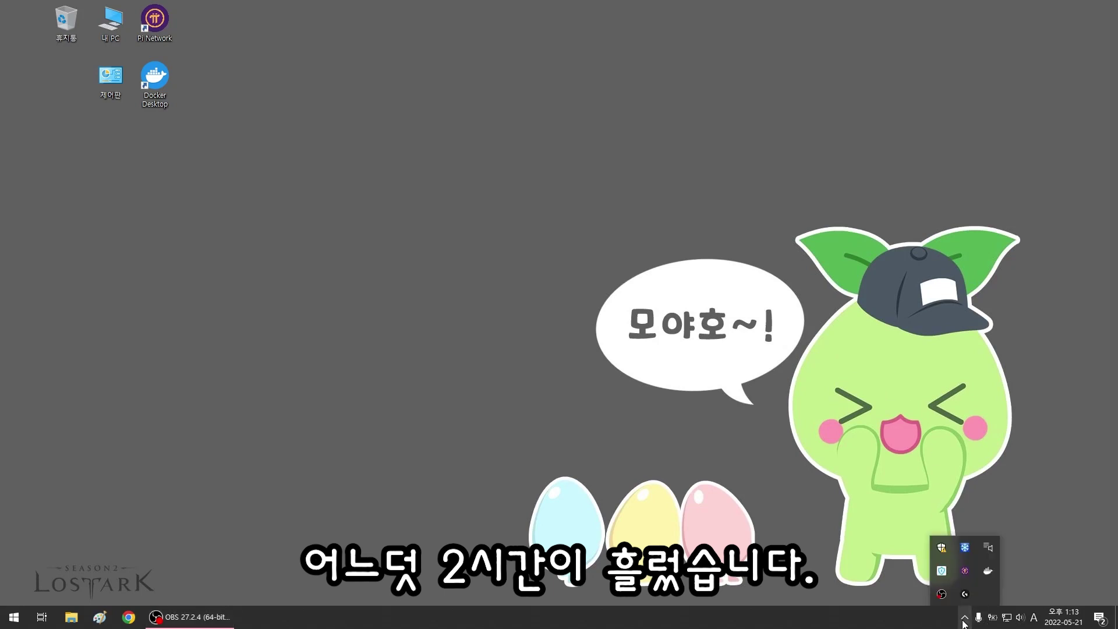
pyautogui.click(965, 571)
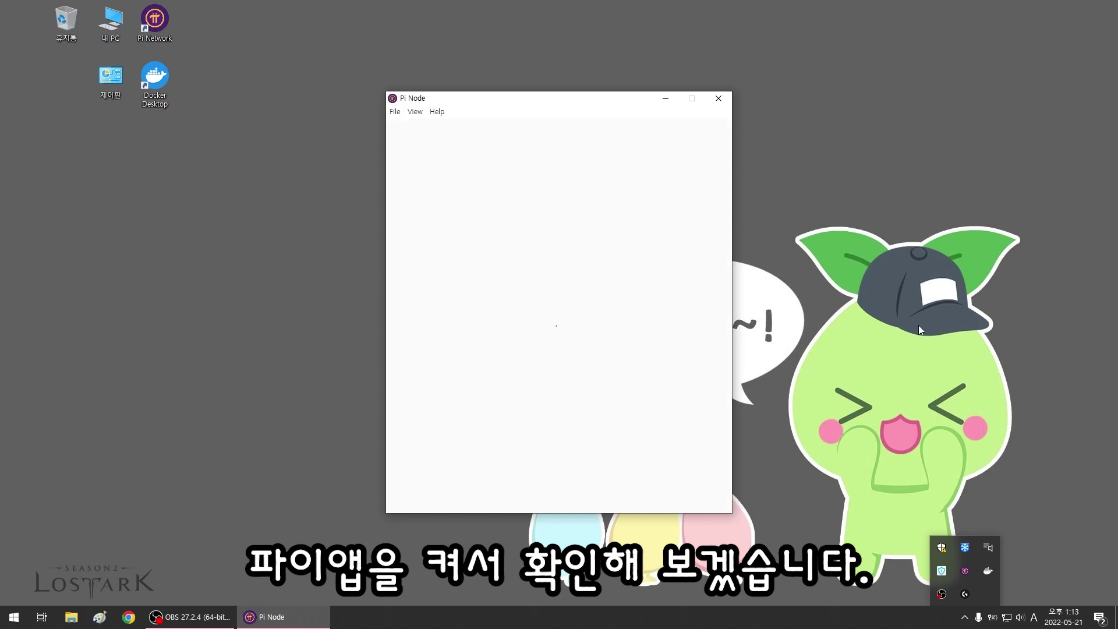
pyautogui.click(568, 330)
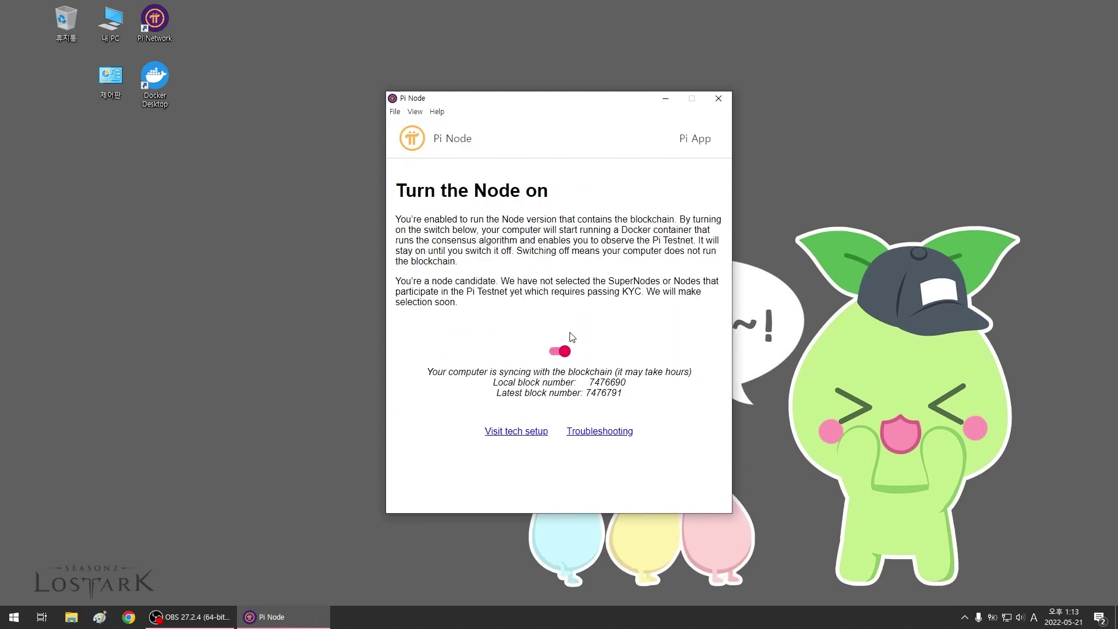
pyautogui.click(605, 435)
pyautogui.moveTo(599, 103); pyautogui.dragTo(262, 66)
pyautogui.click(677, 225)
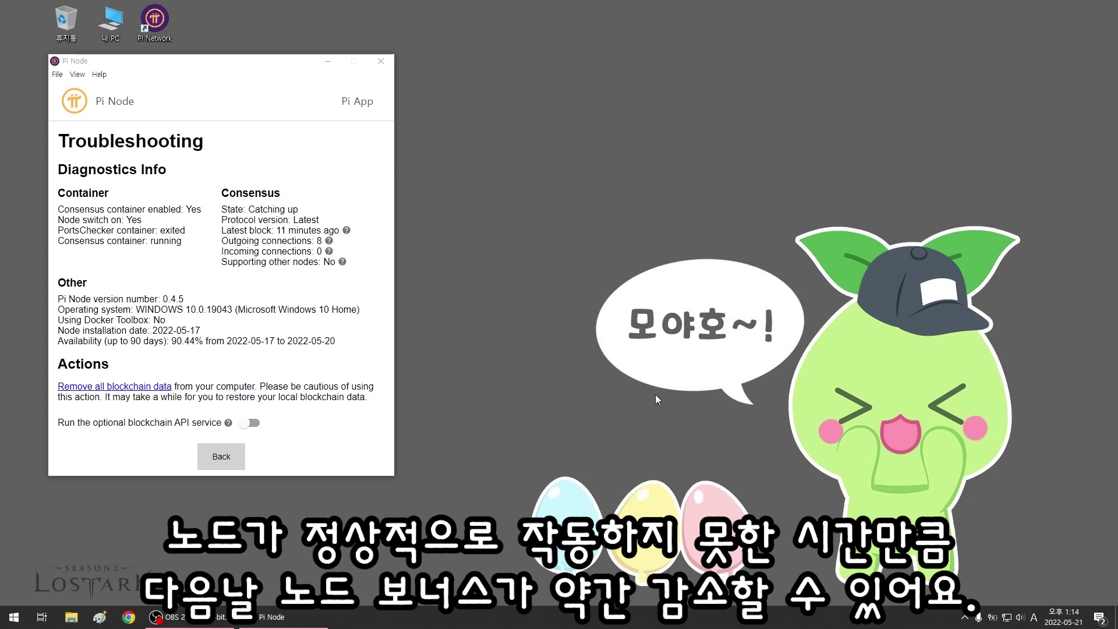
pyautogui.click(210, 63)
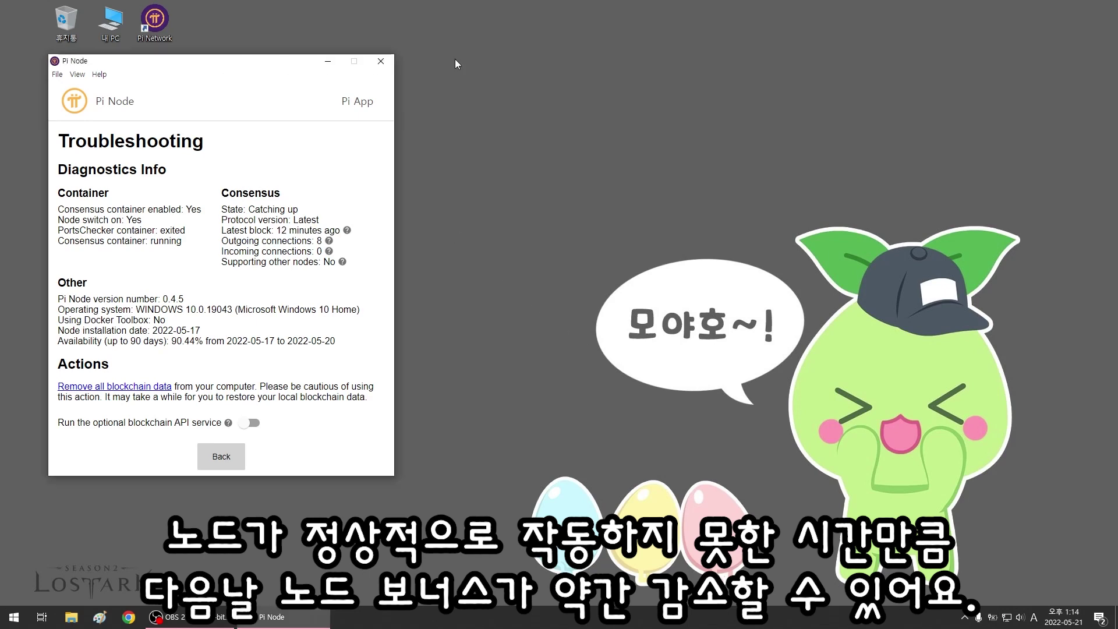
pyautogui.moveTo(210, 63); pyautogui.dragTo(559, 60)
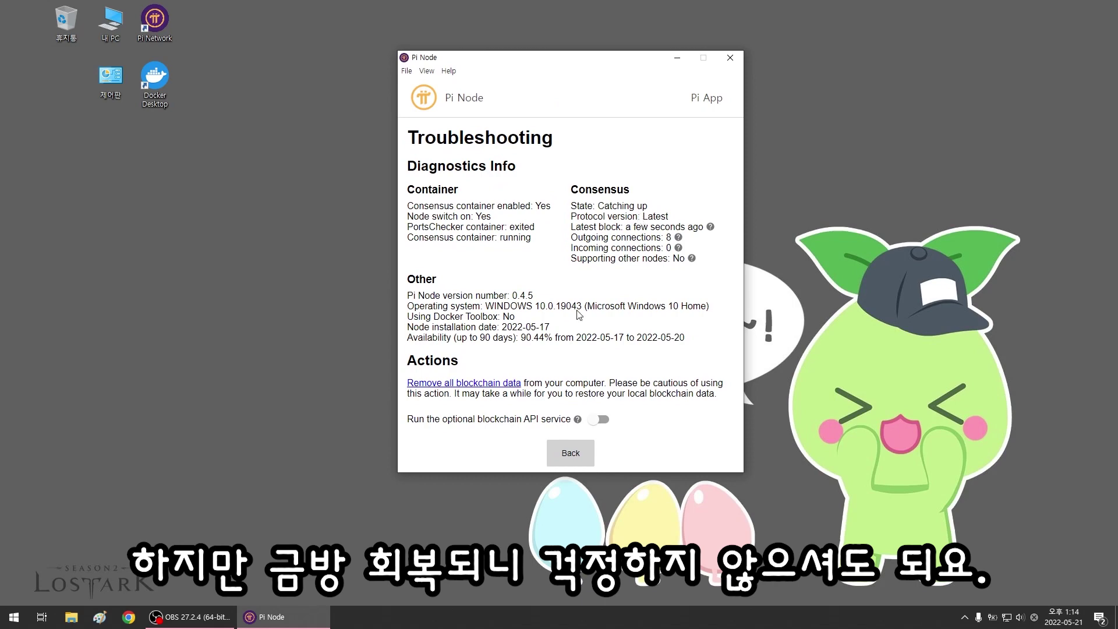
# Return to the node screen and compare the local block number with the latest block number
pyautogui.click(571, 454)
pyautogui.click(554, 391)
pyautogui.click(532, 392)
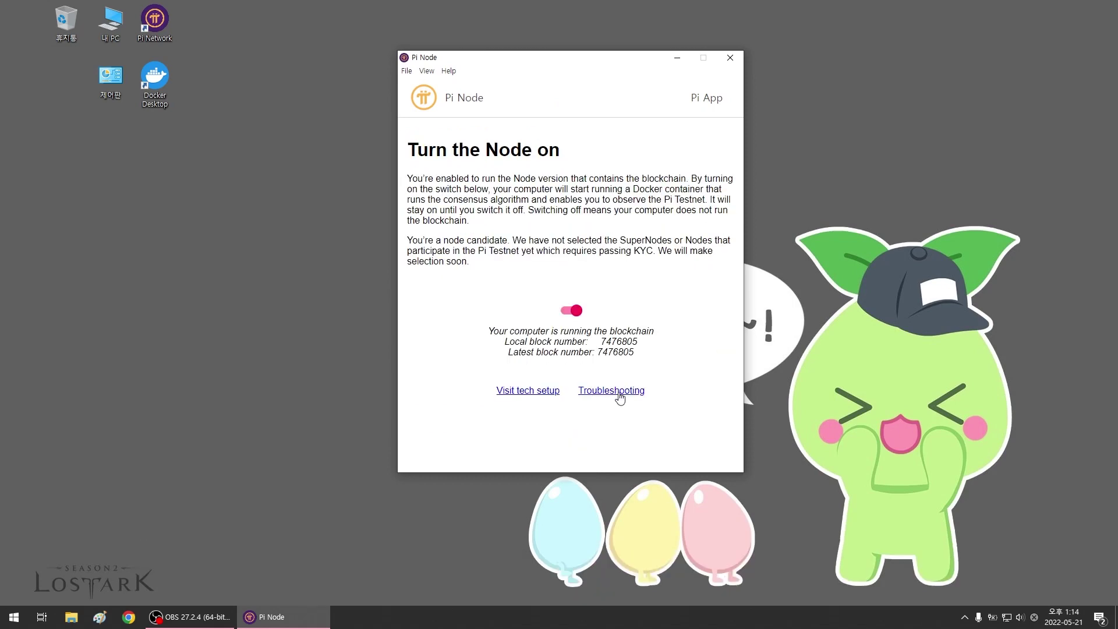
# Open a This PC (내 PC) window and arrange it beside Pi Node to check the drive capacities
pyautogui.press('super+e')
pyautogui.moveTo(414, 105); pyautogui.dragTo(258, 80)
pyautogui.moveTo(641, 57); pyautogui.dragTo(849, 56)
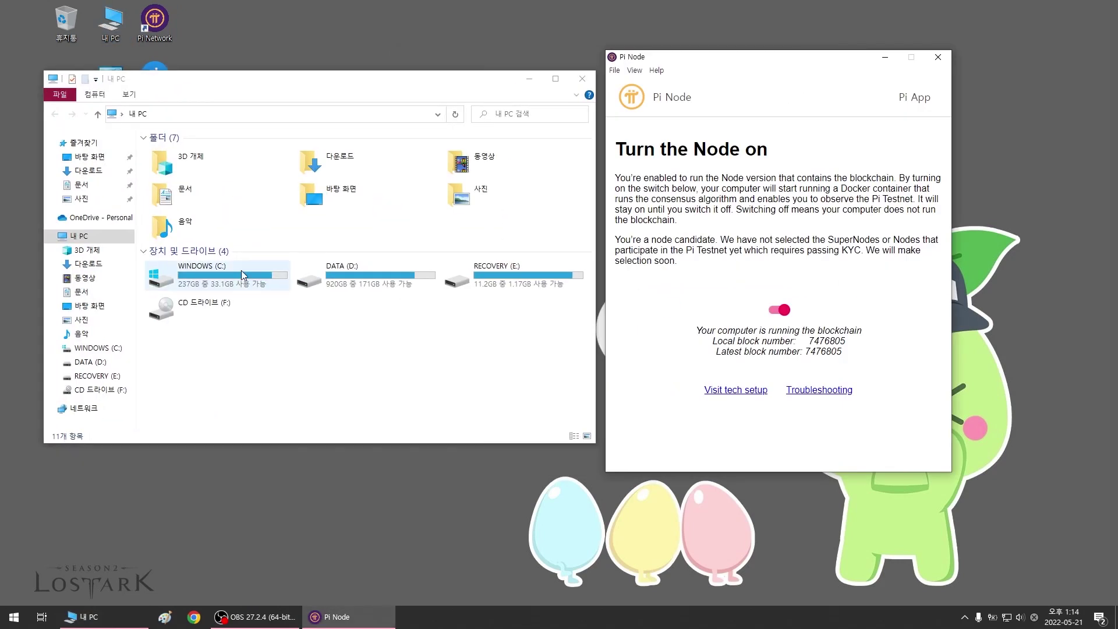
# Check the node's Troubleshooting diagnostics a last time, and close the This PC and Pi Node windows
pyautogui.click(850, 389)
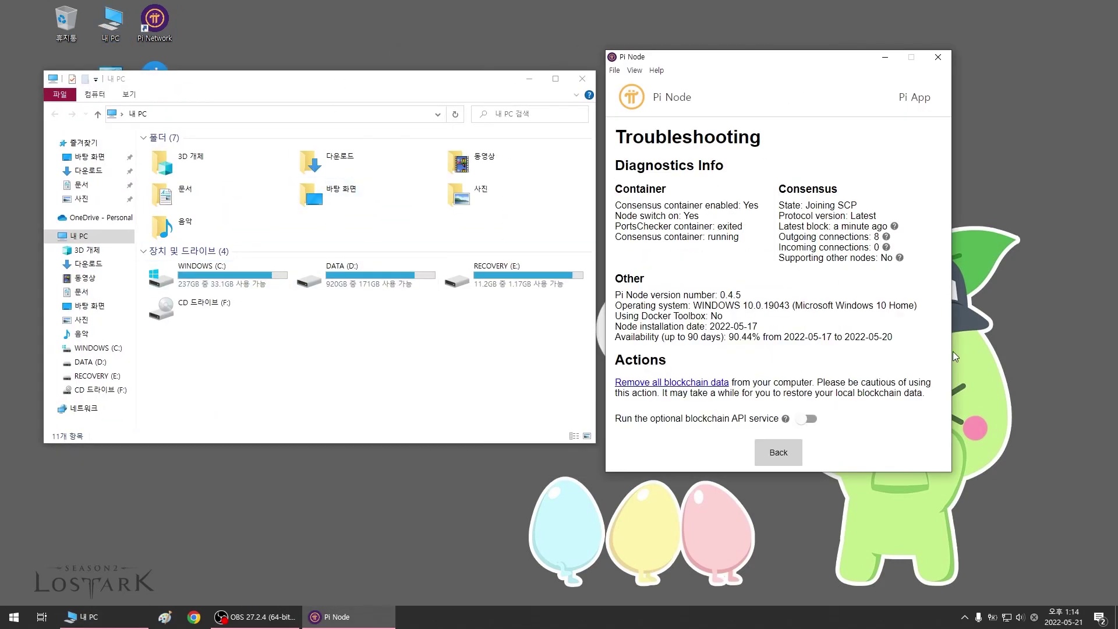
pyautogui.click(583, 79)
pyautogui.click(938, 56)
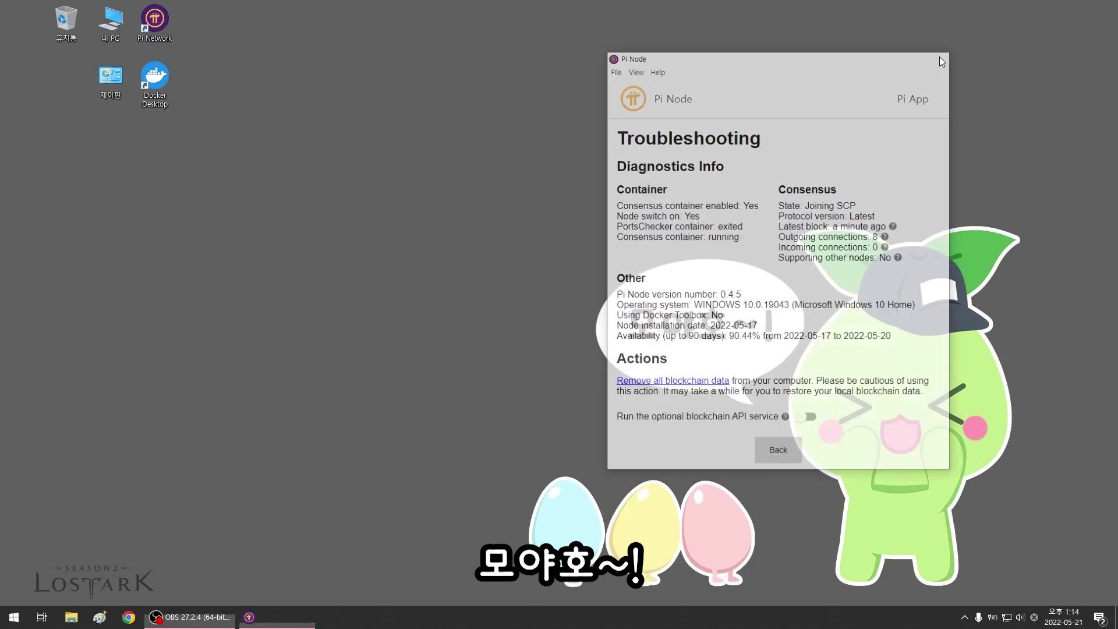